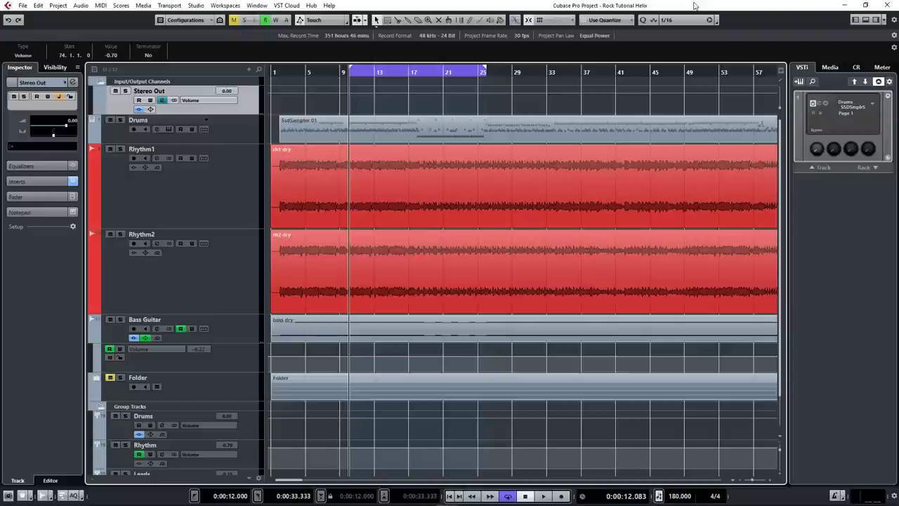
- Play the project briefly, then select and solo the Rhythm1 track
key("space")
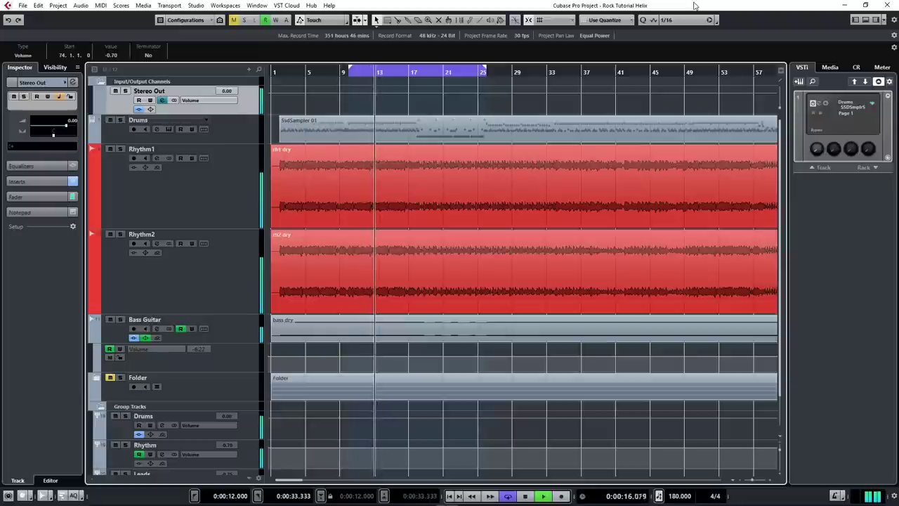
key("space")
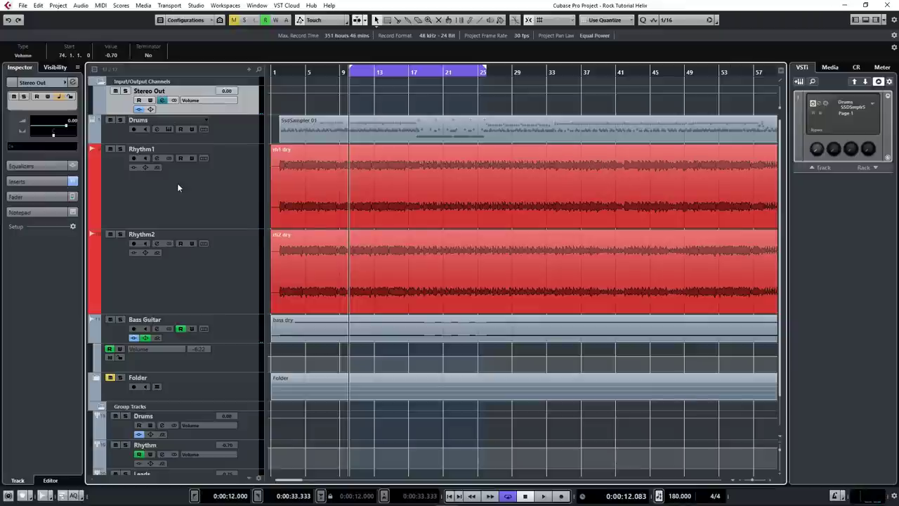
left_click(232, 184)
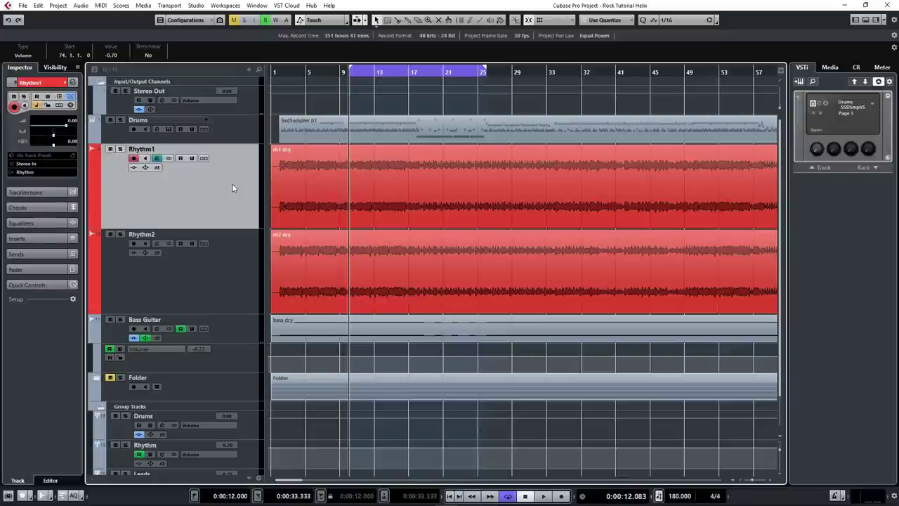
left_click(226, 290)
left_click(224, 191)
left_click(121, 149)
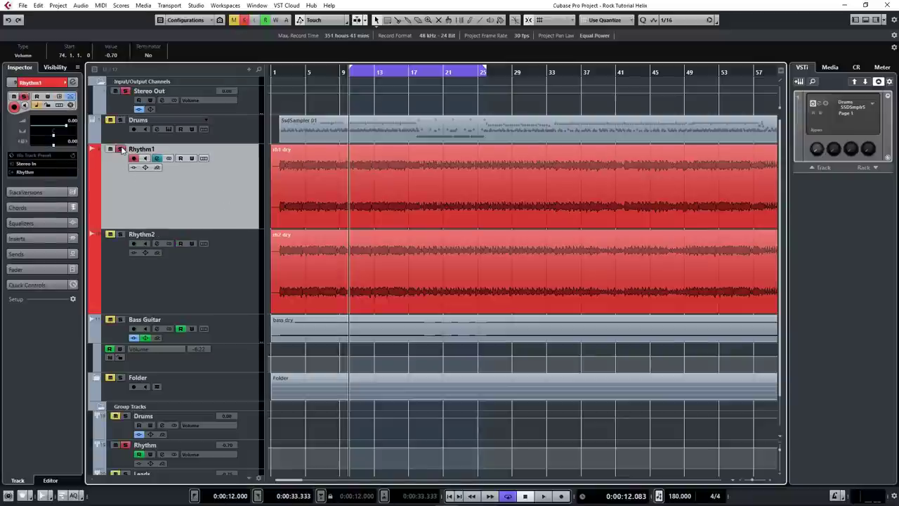
- Insert the NadIR plug-in on Rhythm1's channel inserts
left_click(157, 158)
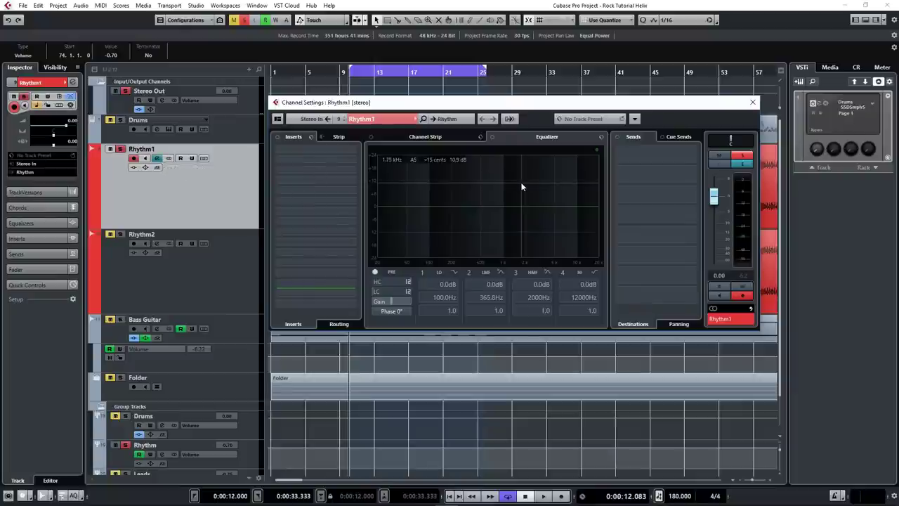
left_click(355, 161)
type("nadir")
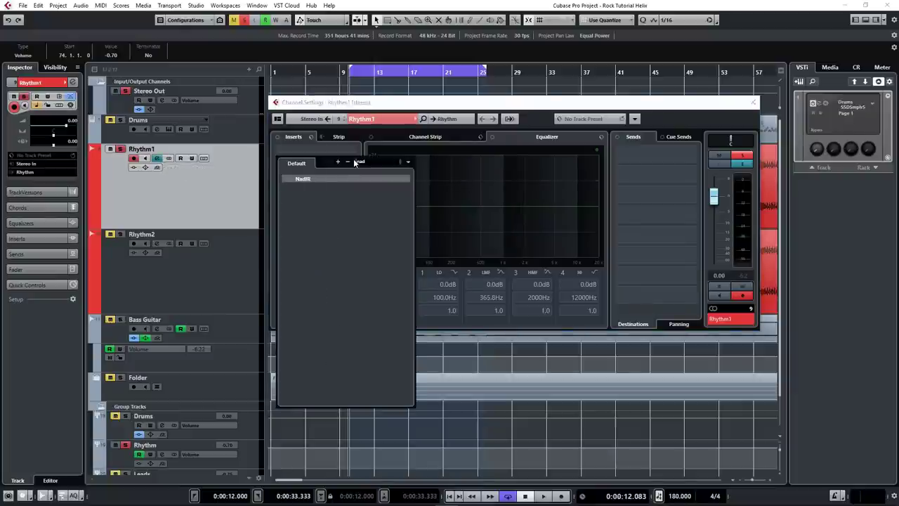
left_click(302, 177)
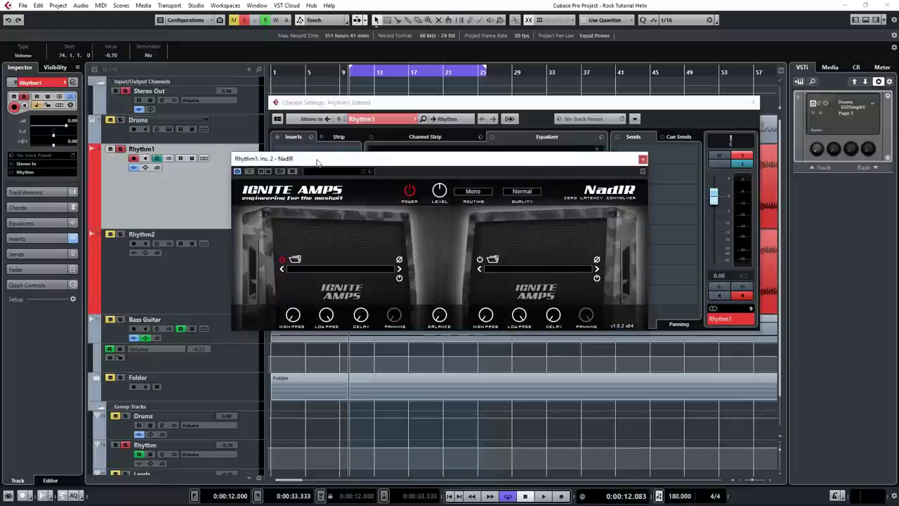
- Set NadIR's quality to Extreme and browse for a left-cabinet impulse file
left_click_drag(452, 162, 412, 107)
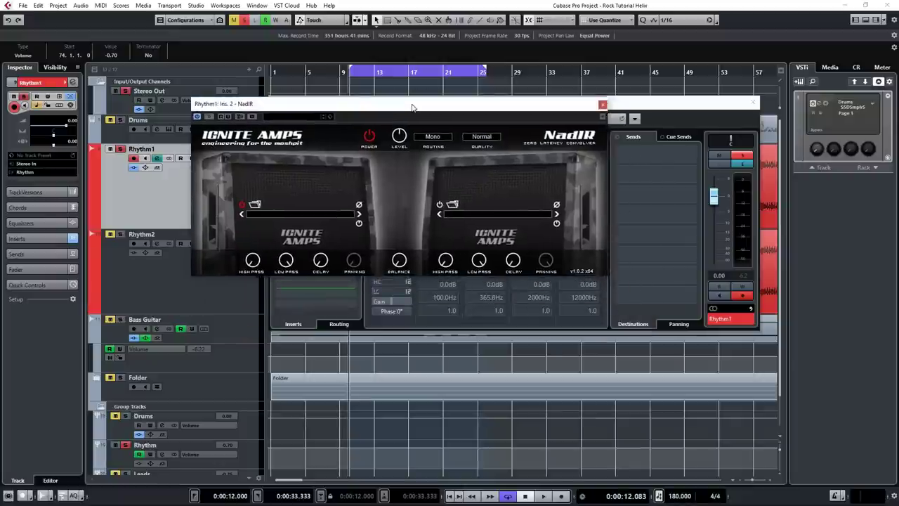
left_click(469, 137)
left_click(491, 175)
left_click(255, 204)
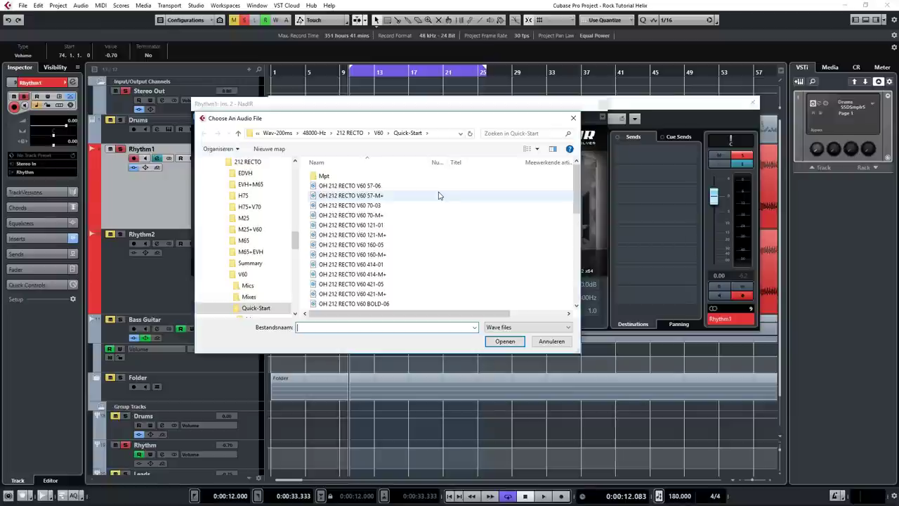
- Load the OH 212 RECTO V60 OH1-06.wav impulse into NadIR's left cabinet
left_click_drag(576, 190, 575, 261)
left_click(378, 216)
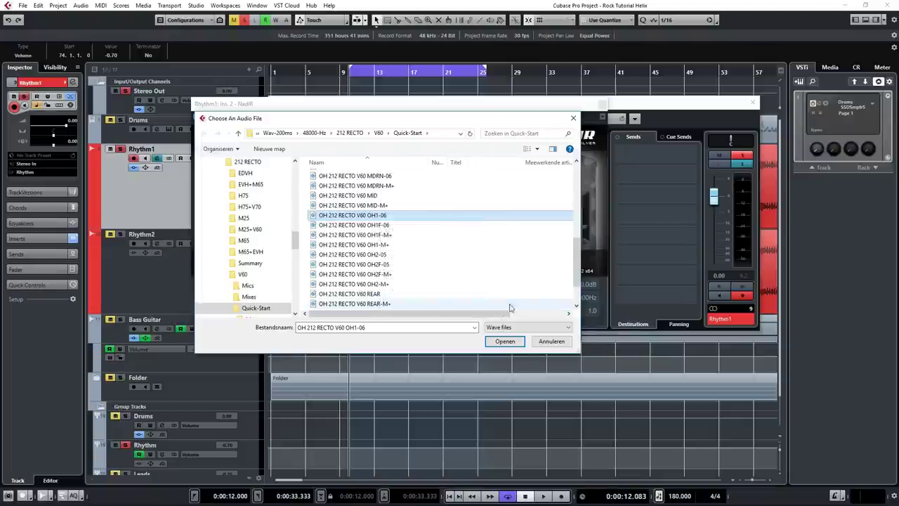
left_click(512, 340)
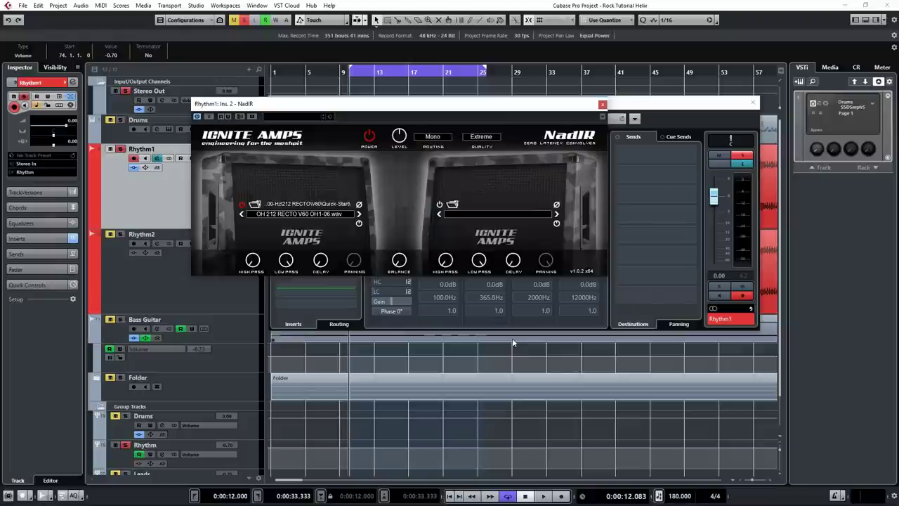
left_click(309, 214)
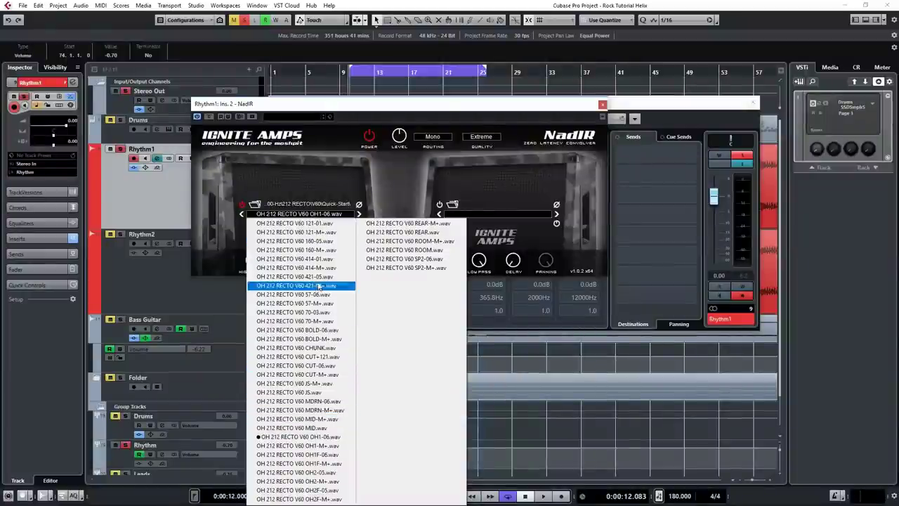
- Insert Helix Native ahead of NadIR and load the empty USER 1 preset 01A
left_click(401, 98)
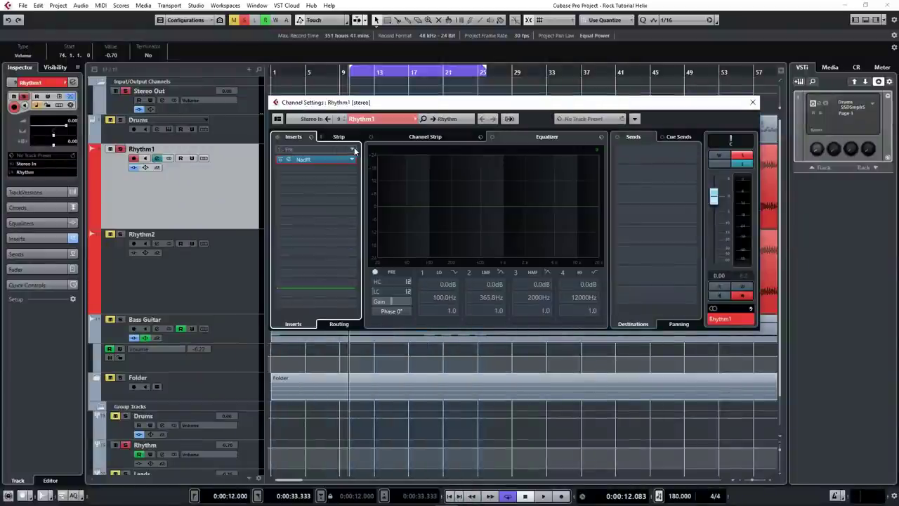
left_click(355, 150)
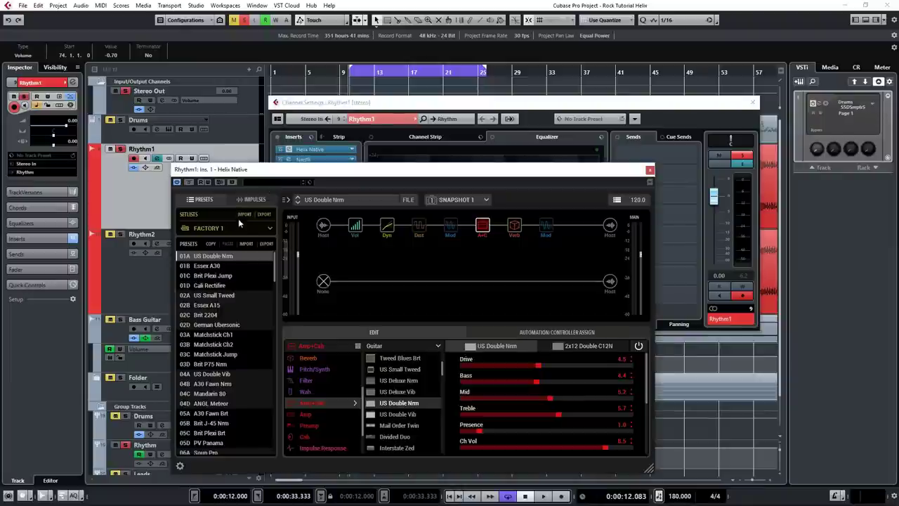
left_click(224, 227)
left_click(214, 264)
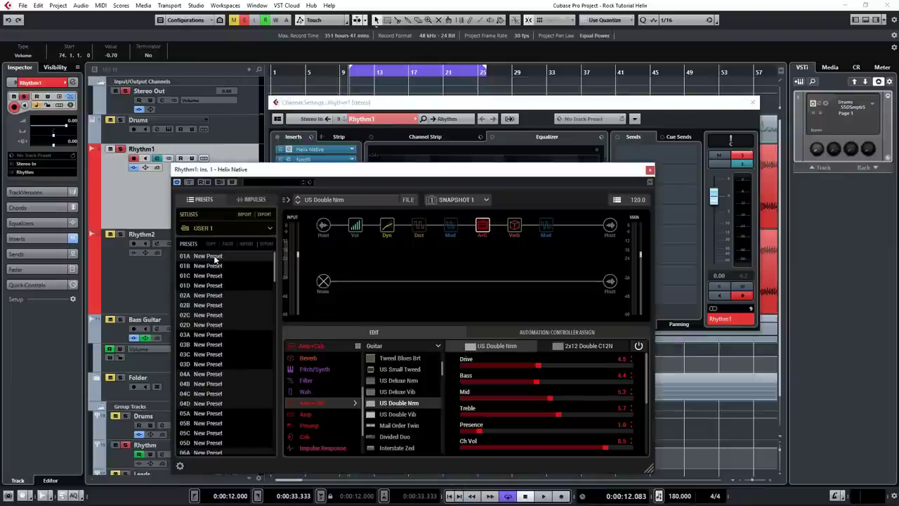
left_click(215, 257)
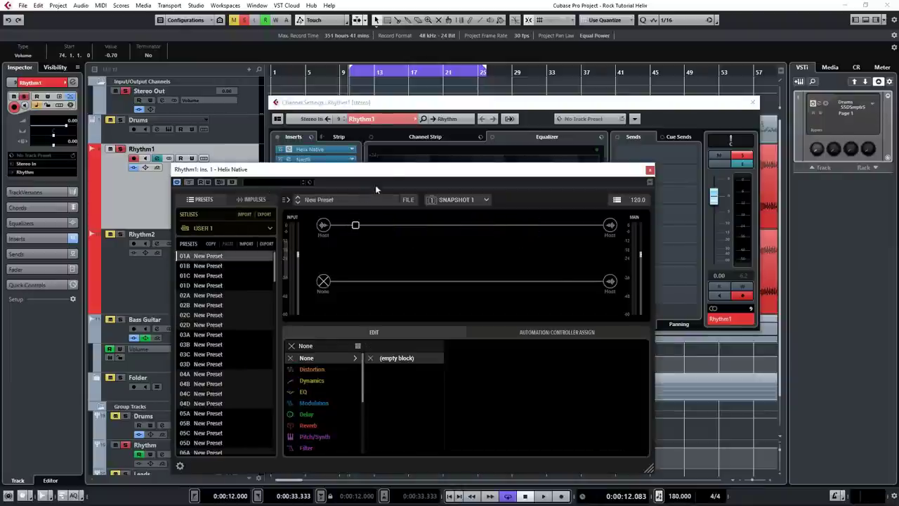
- Turn on Helix Native's input gate with its threshold lowered to about -59 dB
left_click_drag(394, 171, 399, 134)
left_click(327, 188)
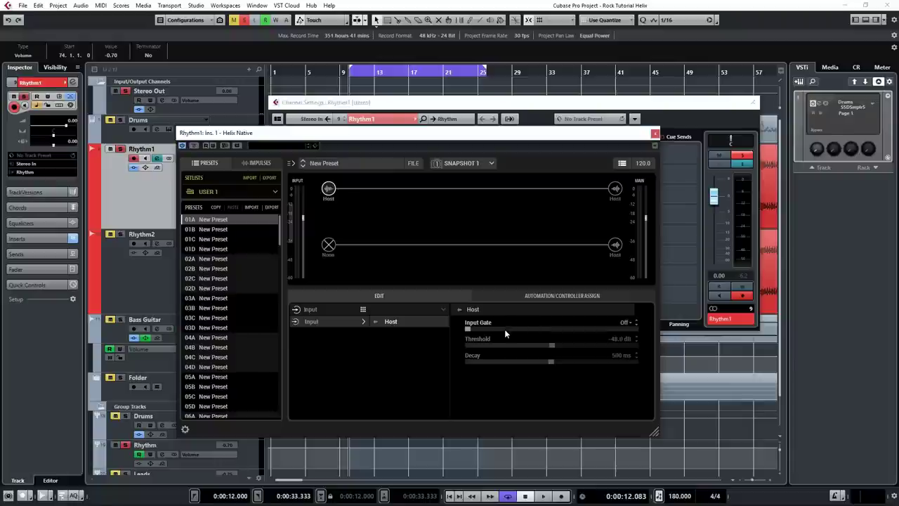
left_click(509, 329)
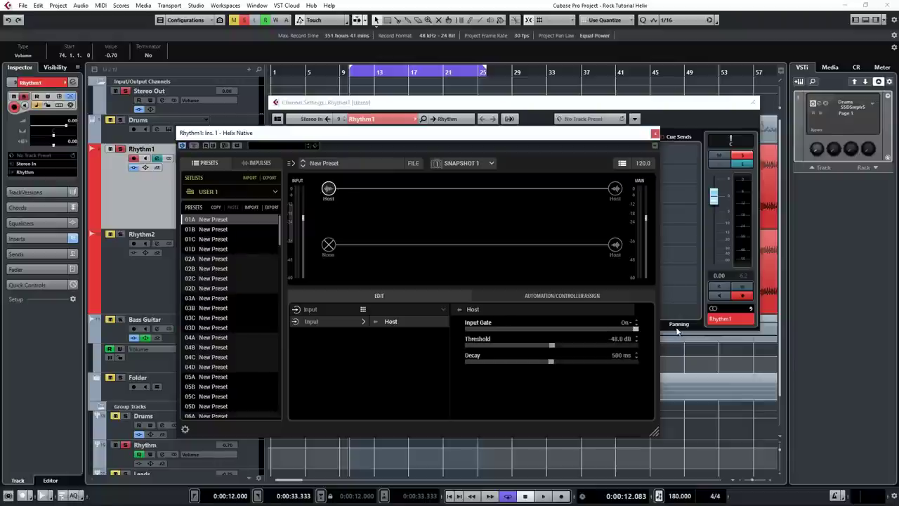
left_click_drag(555, 347, 448, 361)
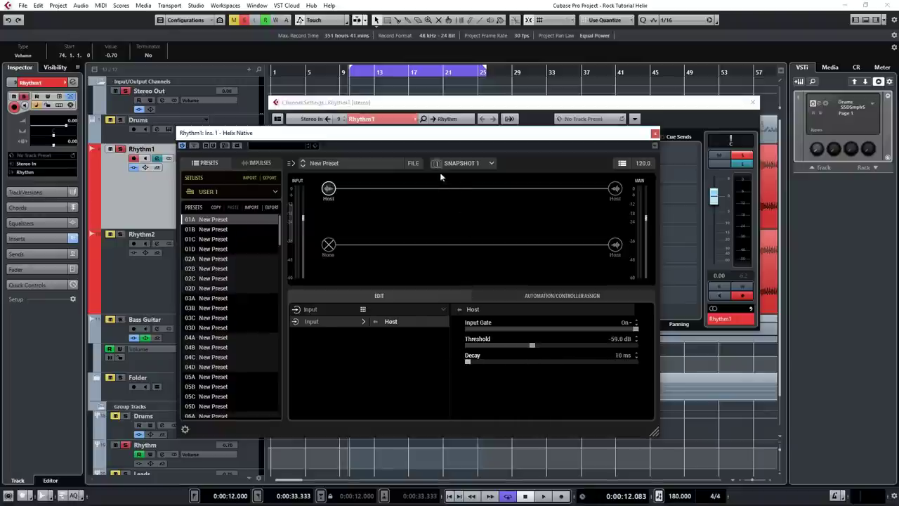
- Add an Archetype Lead amp block to the Helix Native chain and play it back
left_click(424, 189)
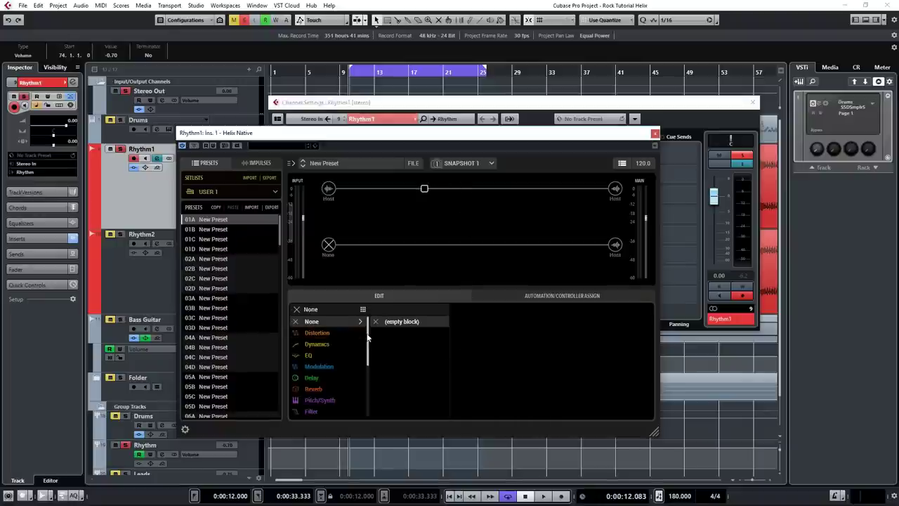
left_click_drag(367, 335, 367, 373)
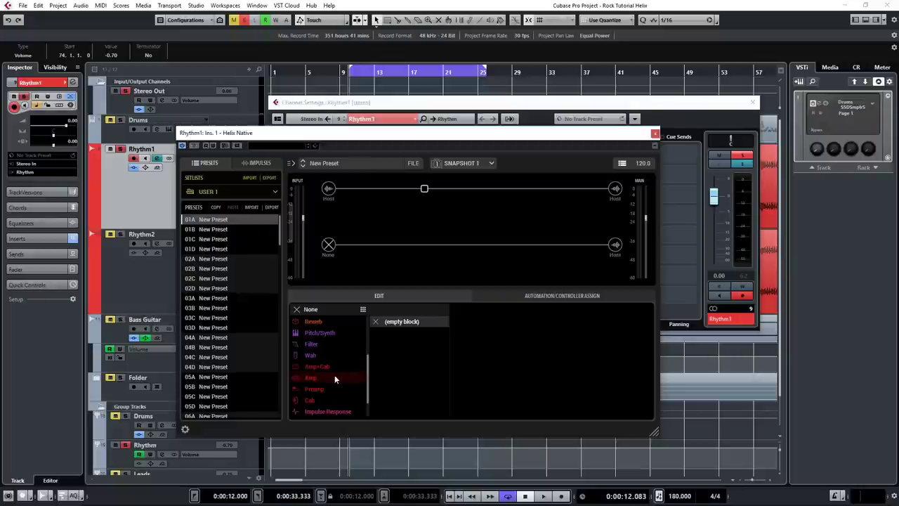
left_click(330, 376)
left_click_drag(450, 377, 450, 391)
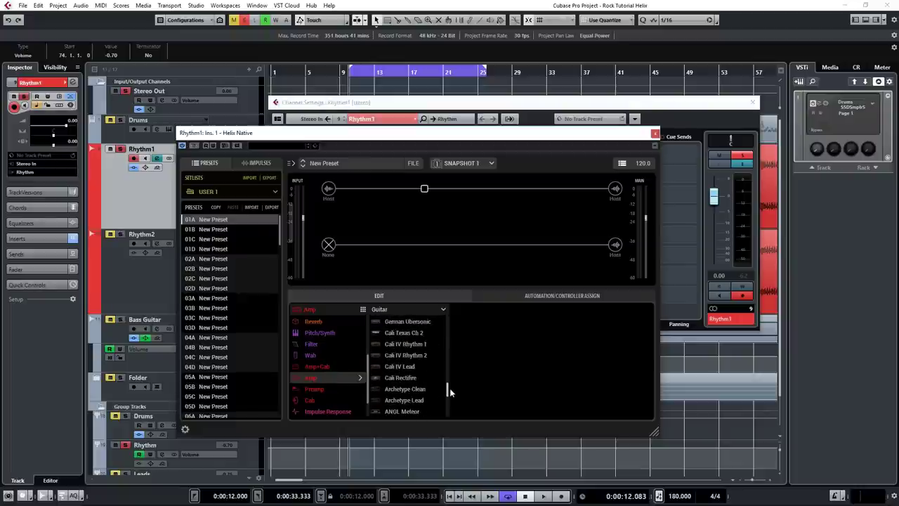
left_click(415, 399)
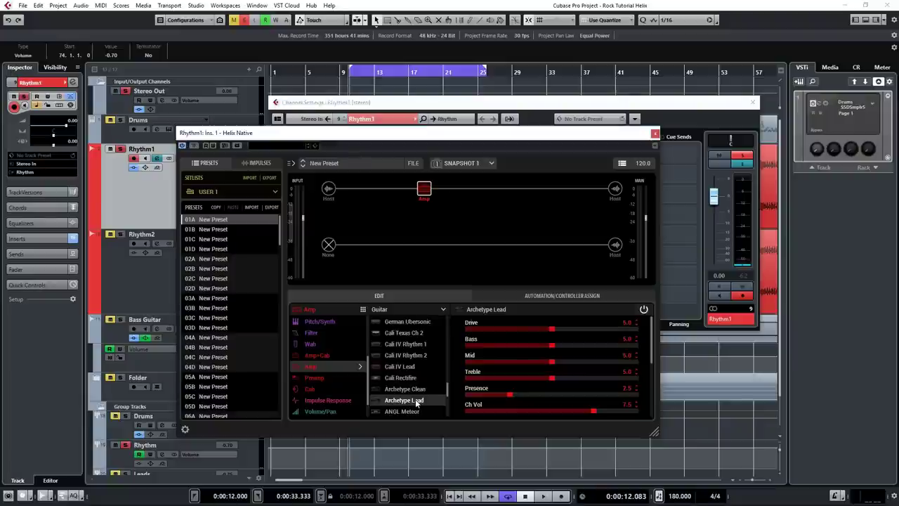
key("space")
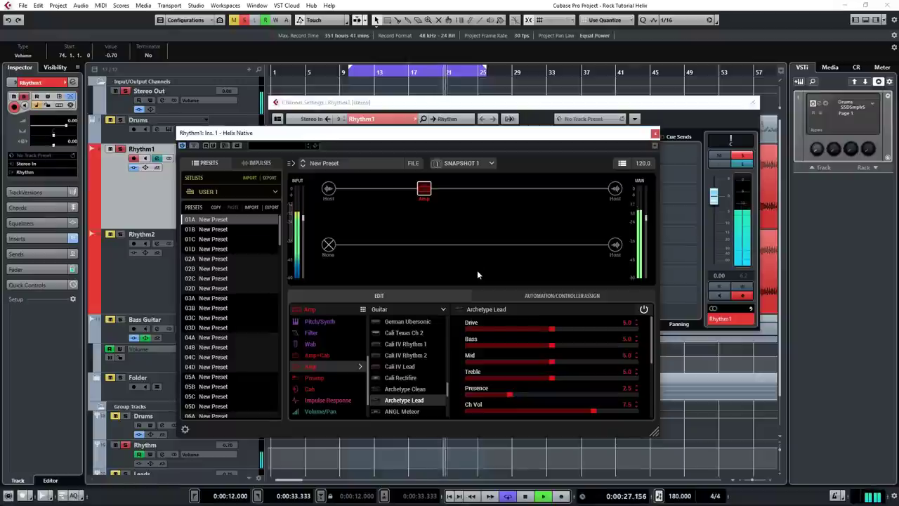
key("space")
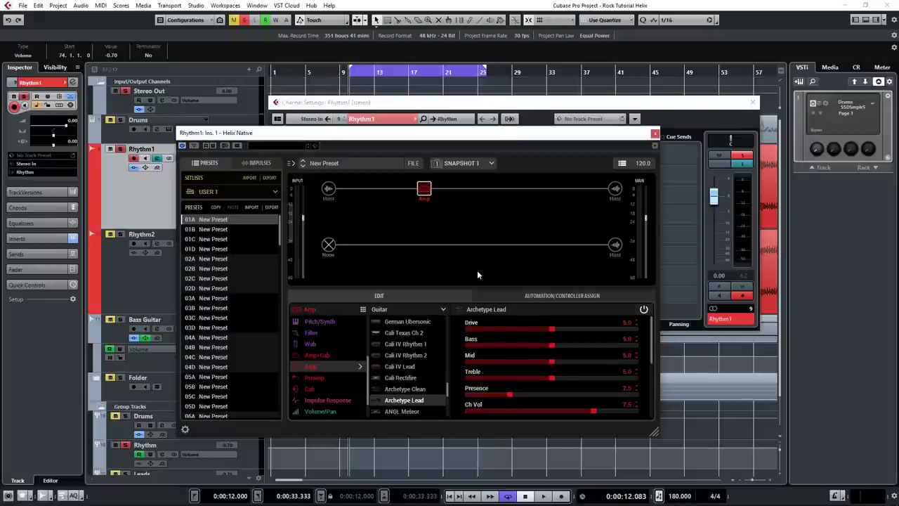
- Raise the Archetype Lead amp's Depth to 8.0 while listening back
left_click_drag(650, 328, 652, 391)
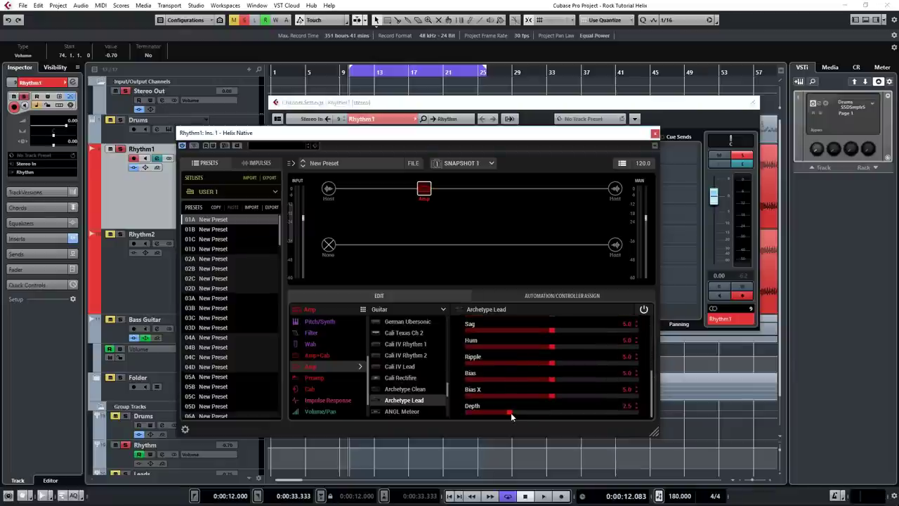
left_click_drag(512, 415, 578, 417)
key("space")
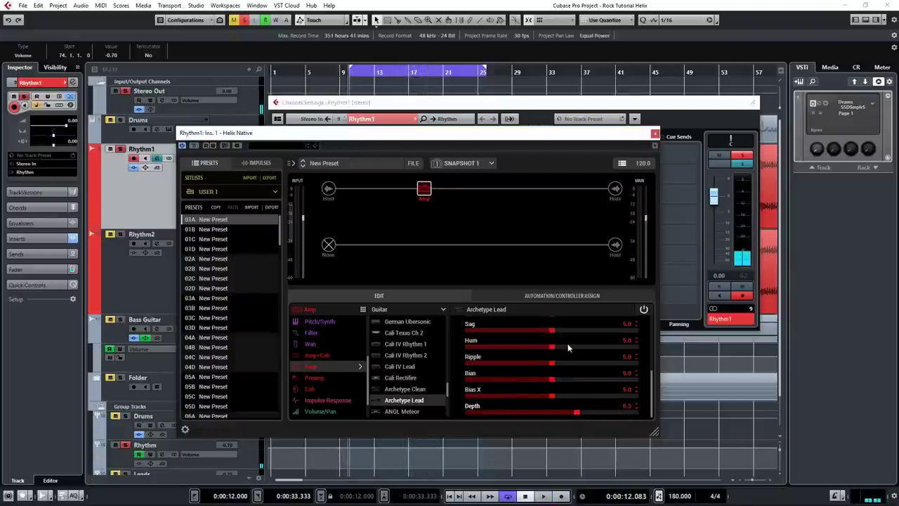
scroll(569, 347, "up", 3)
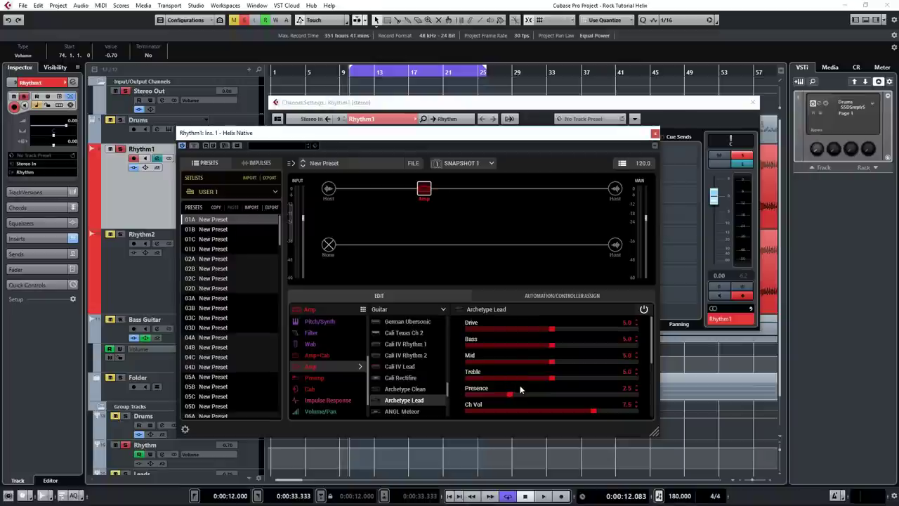
- Raise the amp's Presence and set its Treble to 7.2 while auditioning
key("space")
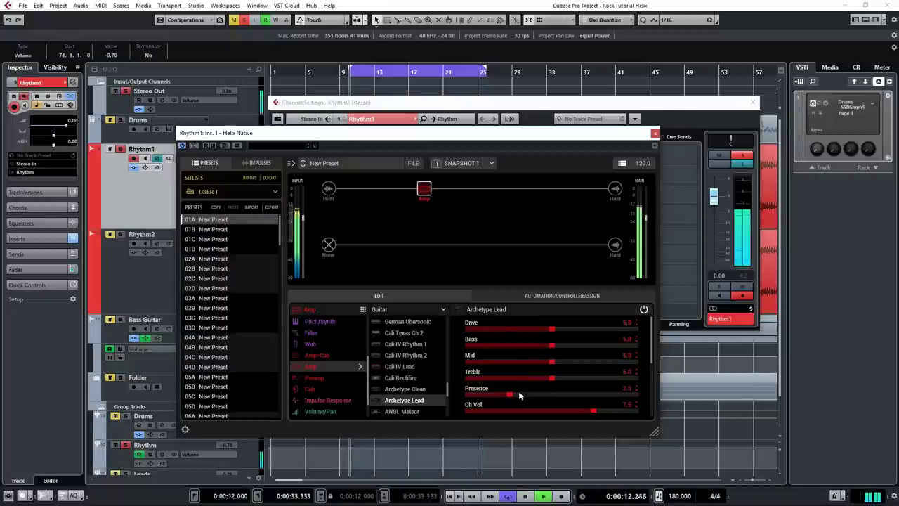
left_click_drag(511, 397, 606, 400)
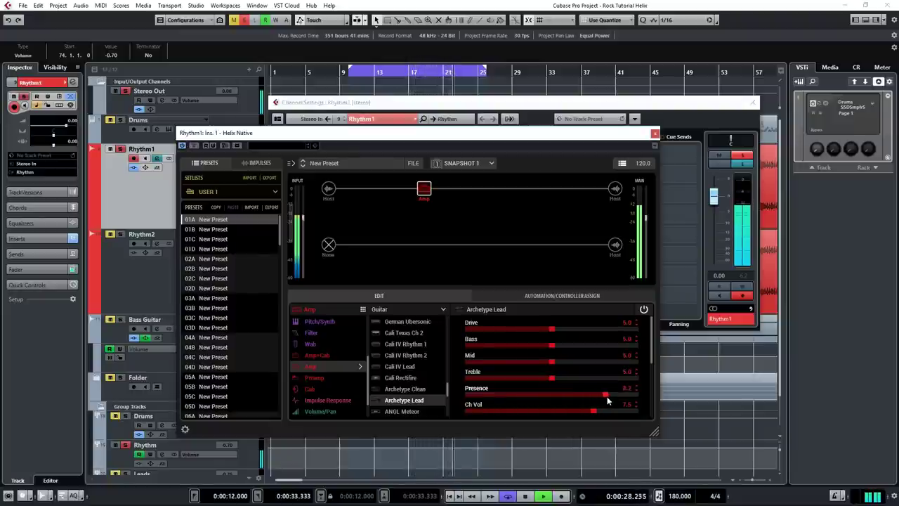
key("space")
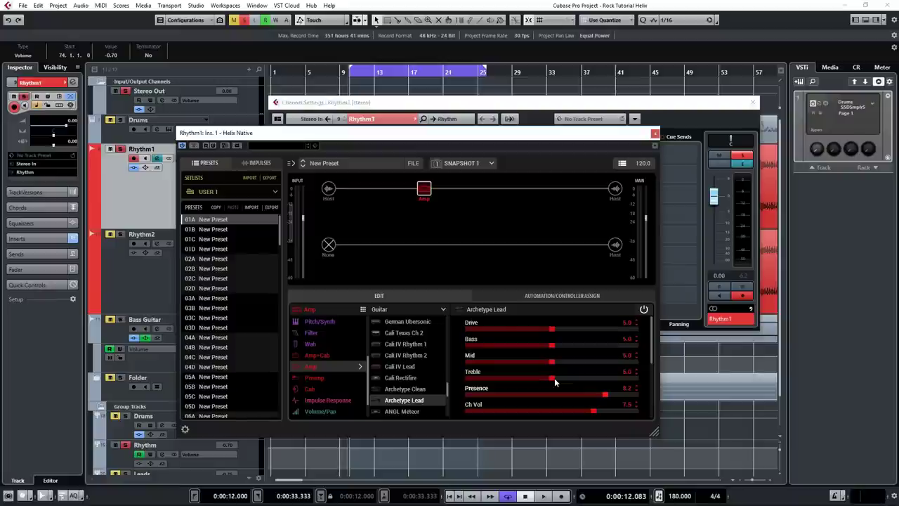
key("space")
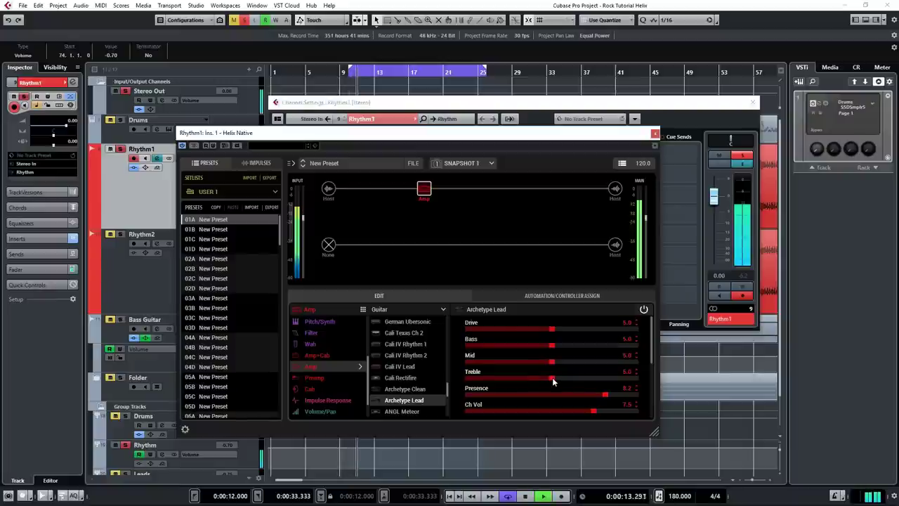
left_click_drag(553, 380, 589, 381)
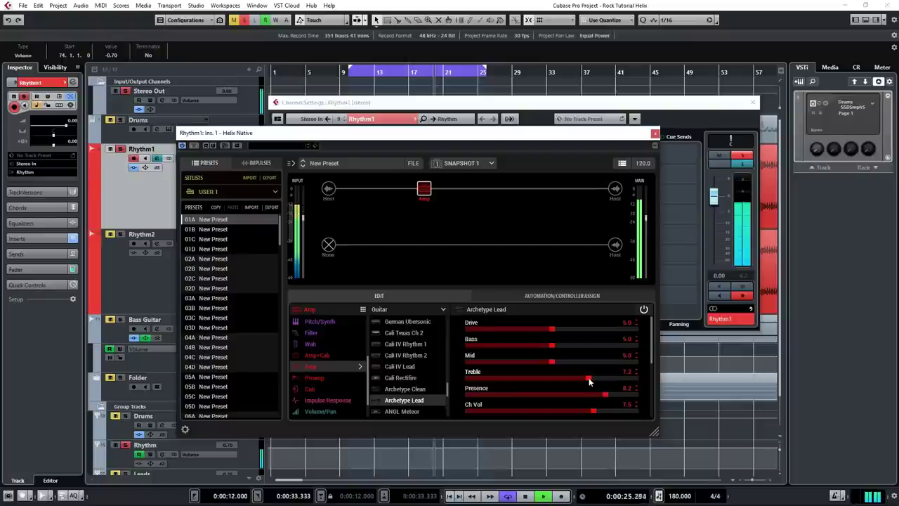
key("space")
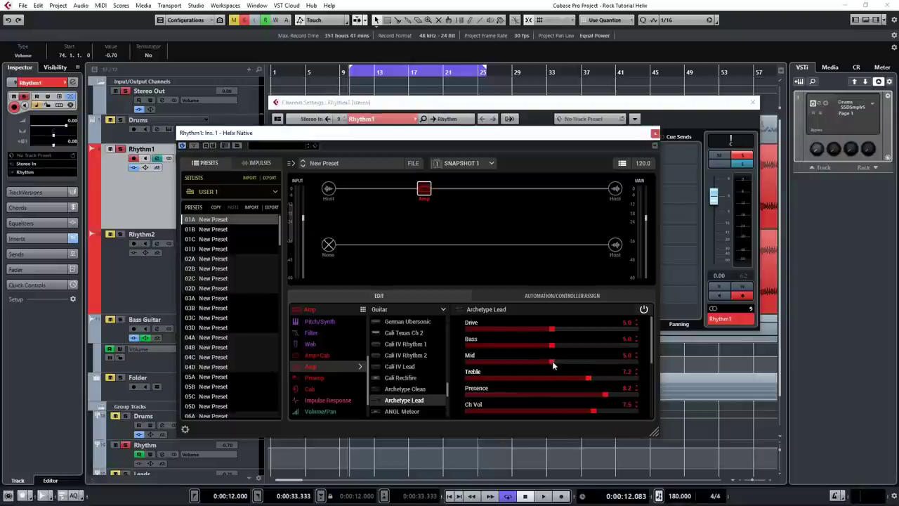
- Lower the amp's Mid to 3.8 during playback
key("space")
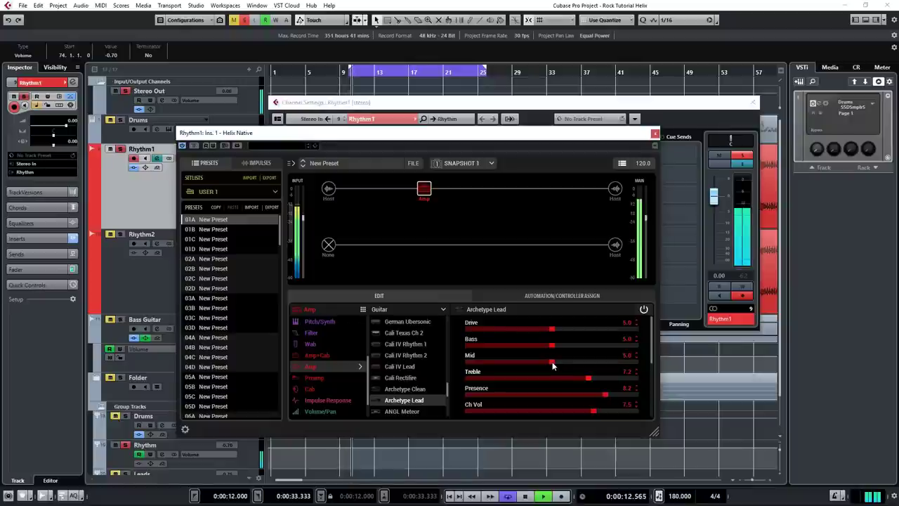
left_click_drag(552, 365, 532, 365)
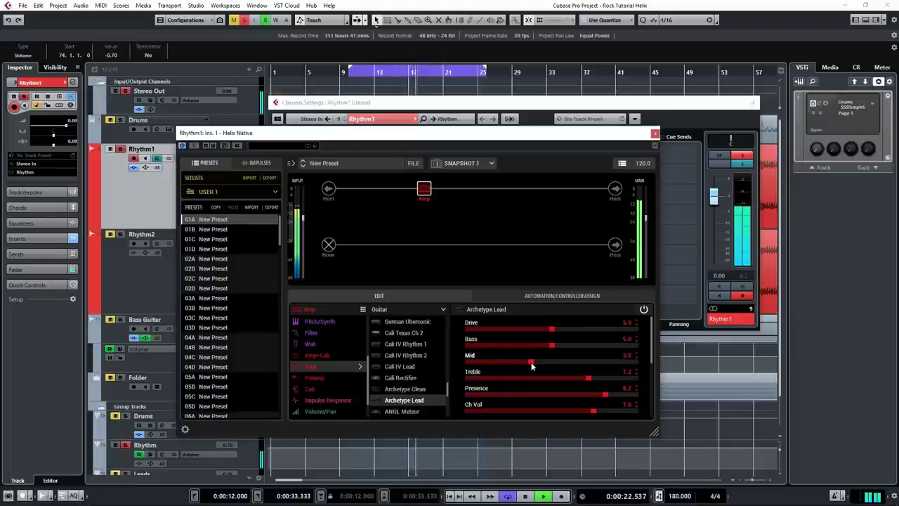
key("space")
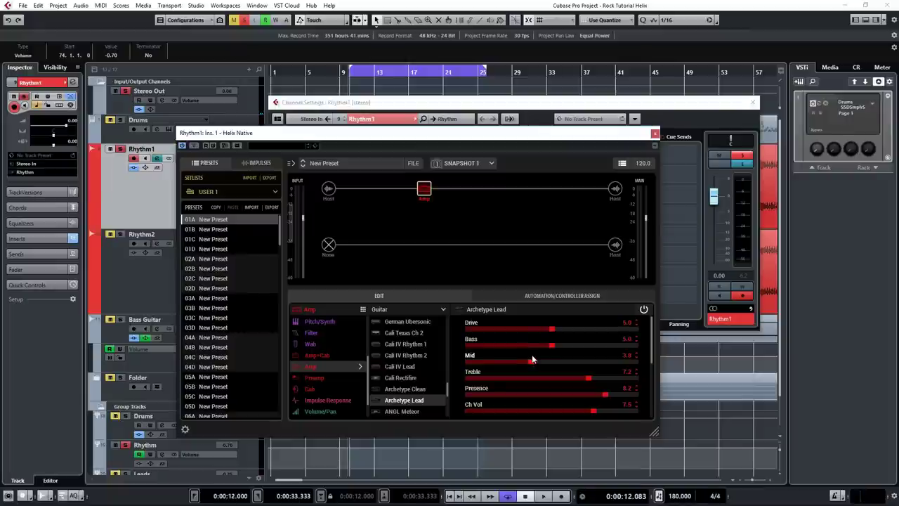
- Try different Drive settings and settle the amp's Drive at 6.0
key("space")
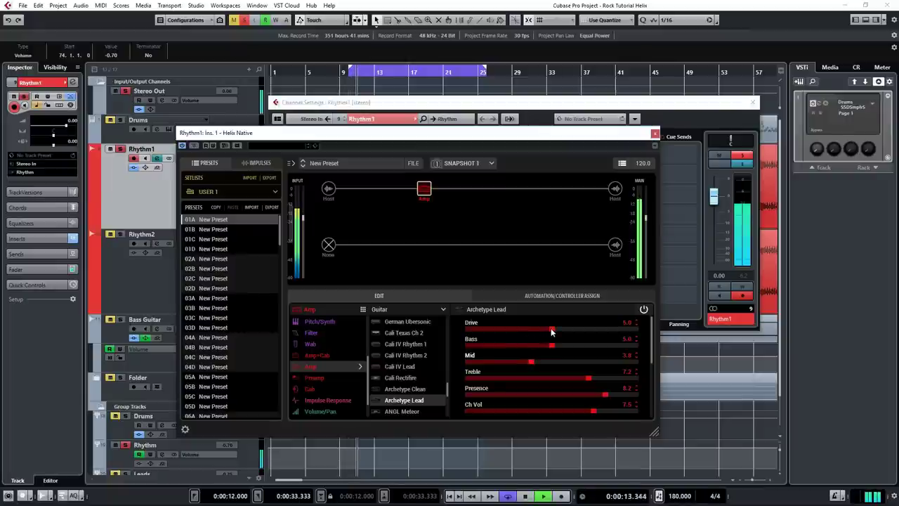
mouse_move(552, 330)
left_mouse_down()
mouse_move(500, 329)
mouse_move(567, 336)
left_mouse_up()
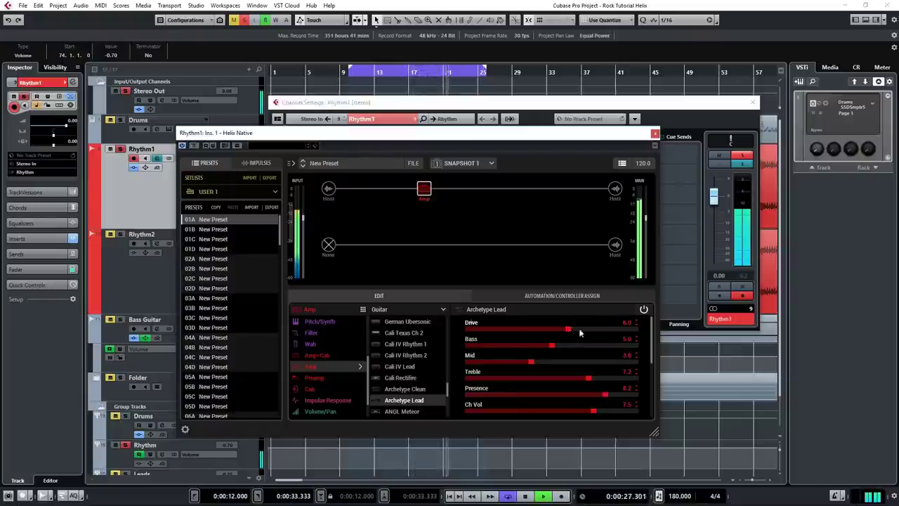
mouse_move(579, 333)
left_mouse_down()
mouse_move(629, 328)
mouse_move(569, 331)
left_mouse_up()
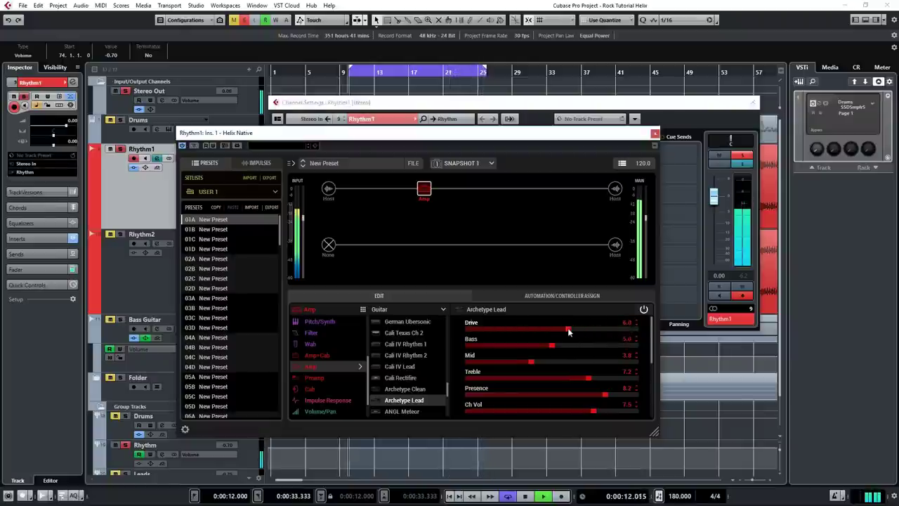
key("space")
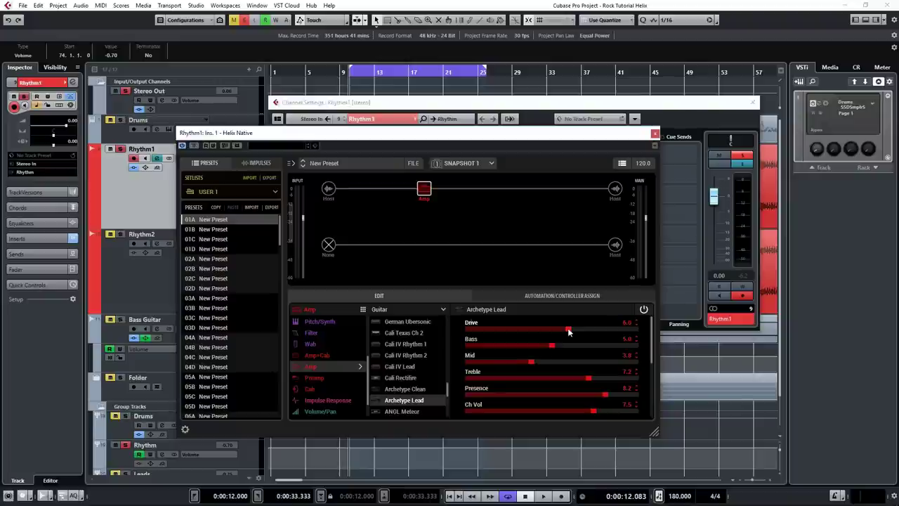
- Add a Legacy Room reverb block in the slot after the amp
left_click(457, 189)
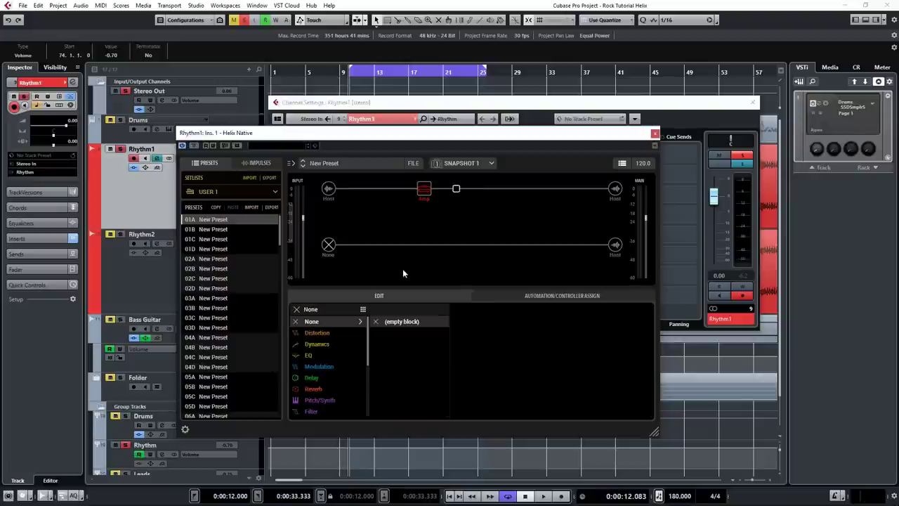
scroll(368, 337, "down", 1)
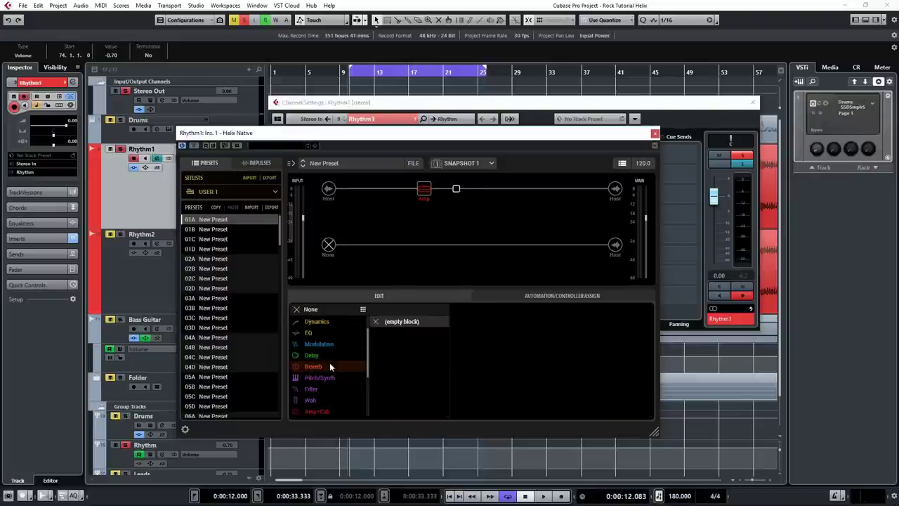
left_click(326, 365)
left_click(408, 309)
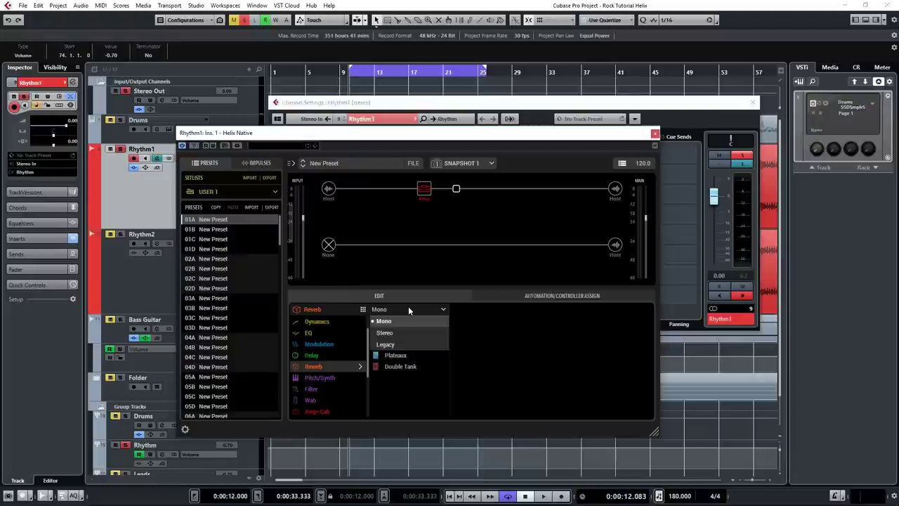
left_click(403, 342)
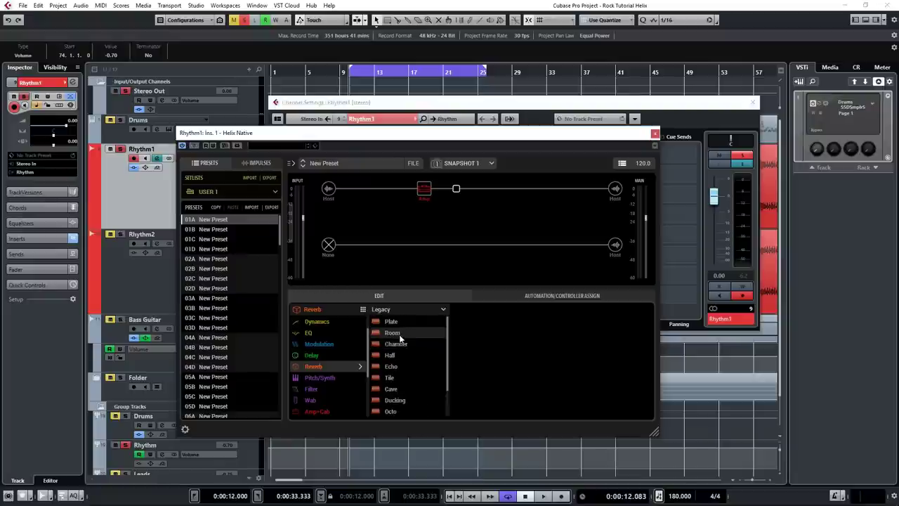
left_click(393, 333)
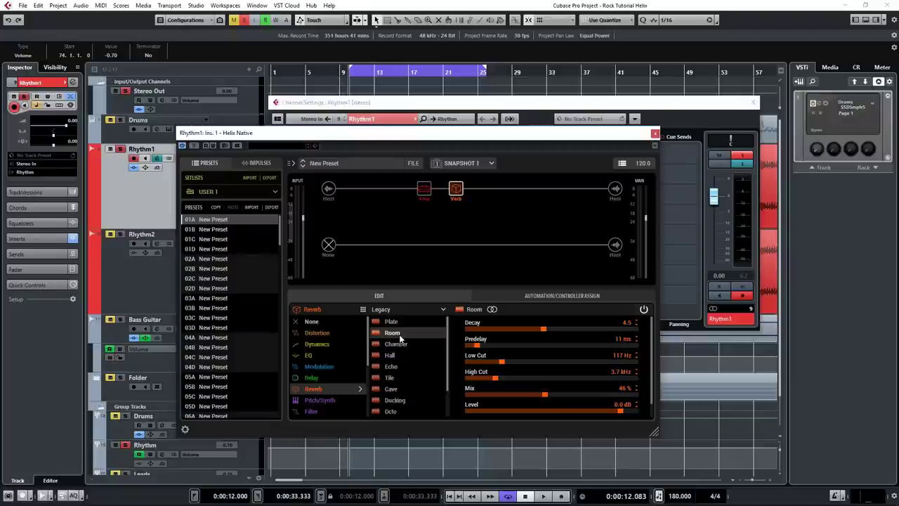
- Set the Room reverb's Decay to 3.8 and Mix to 33% while listening
key("space")
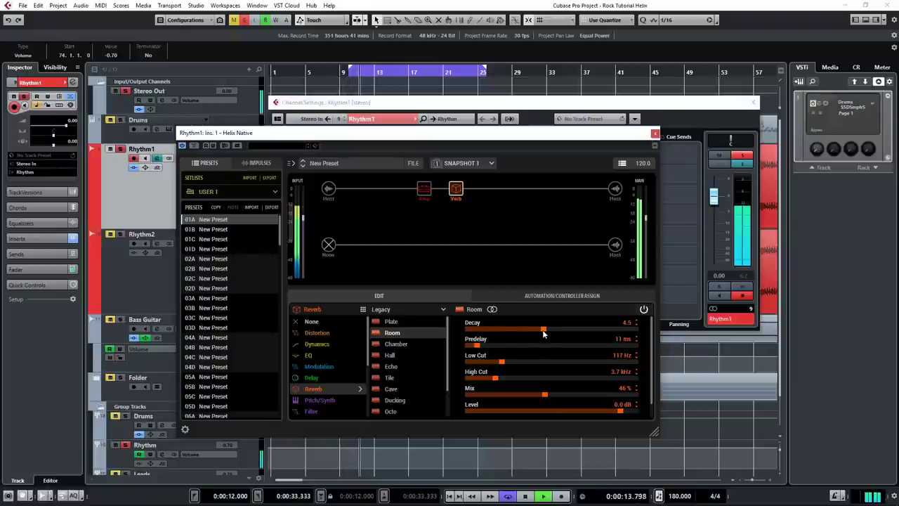
left_click_drag(543, 334, 535, 332)
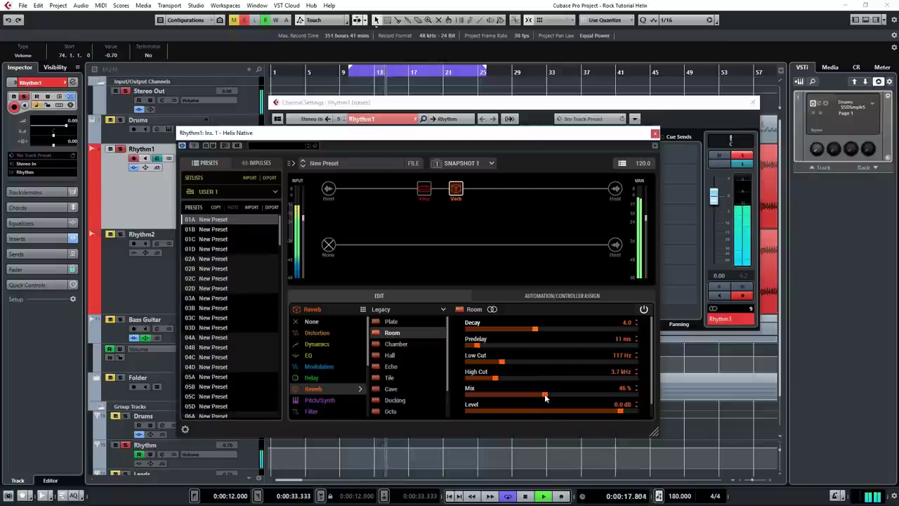
left_click_drag(545, 396, 524, 397)
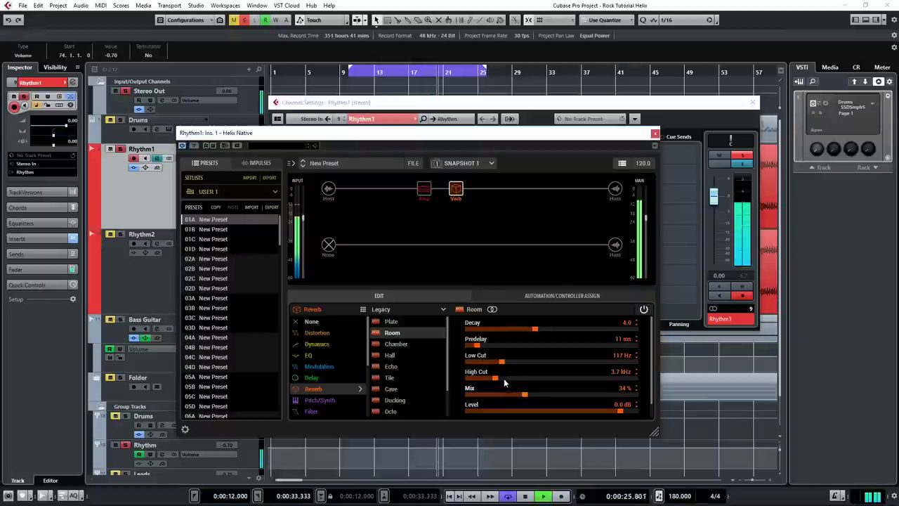
left_click_drag(524, 393, 522, 394)
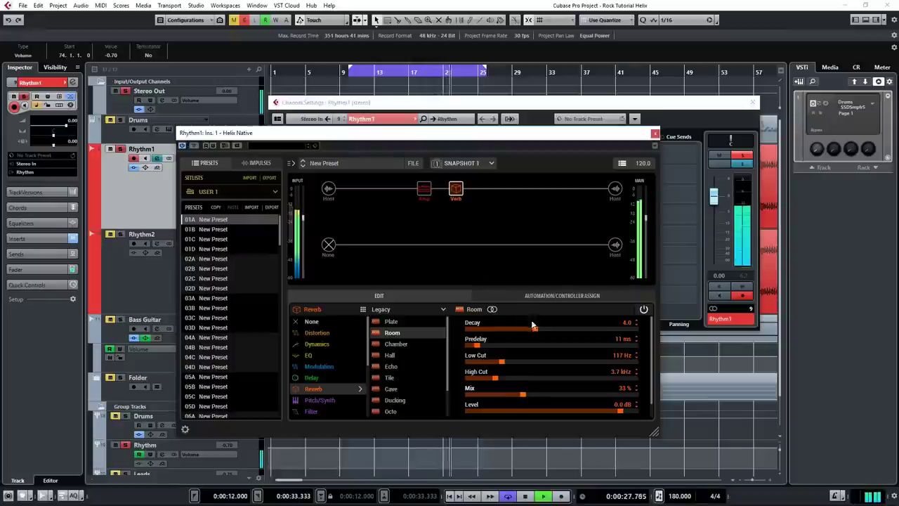
left_click_drag(532, 325, 530, 327)
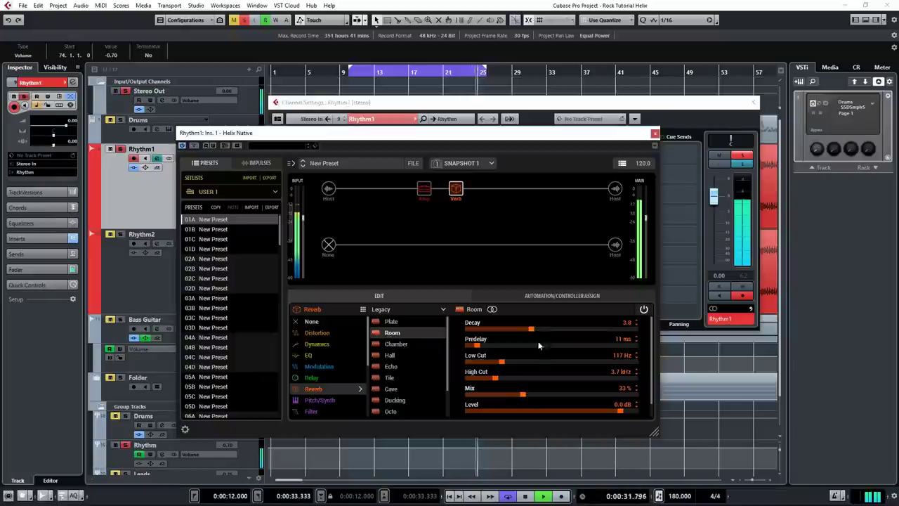
key("space")
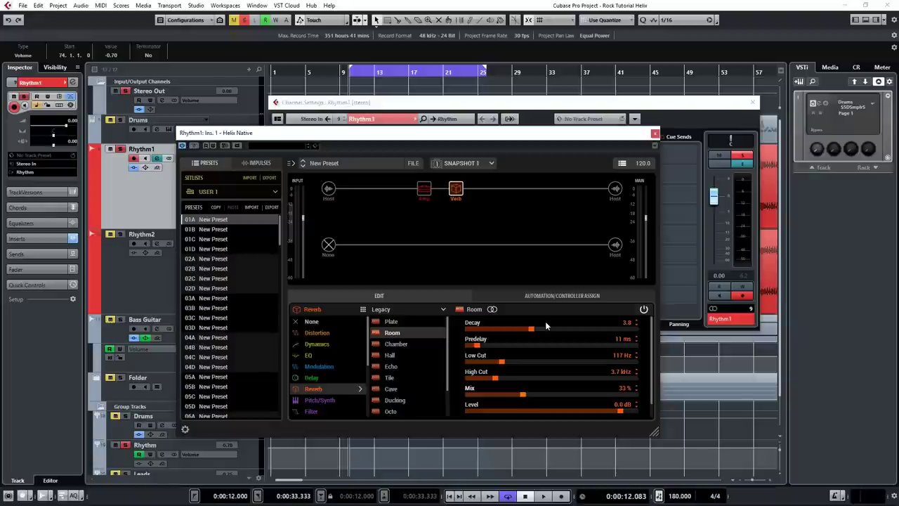
- A/B the guitar with the reverb bypassed, keep it enabled, and close Helix Native
left_click(456, 178)
key("space")
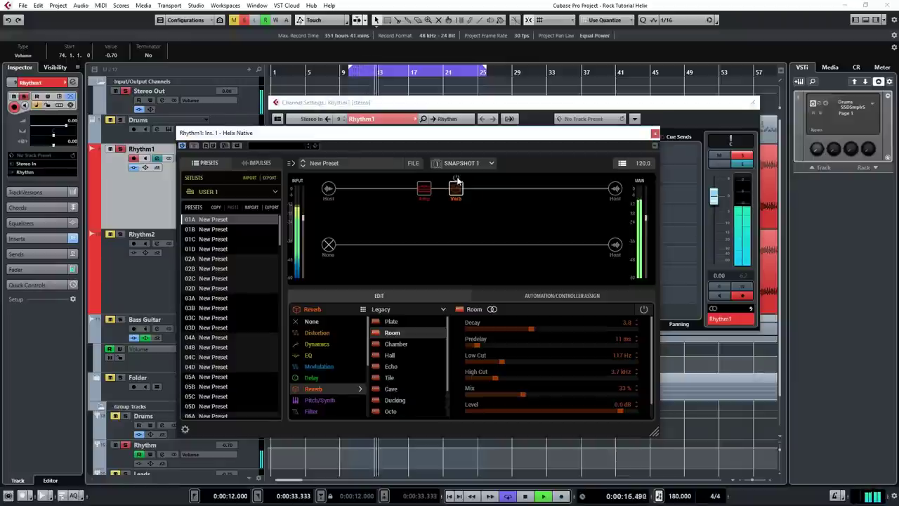
left_click(457, 181)
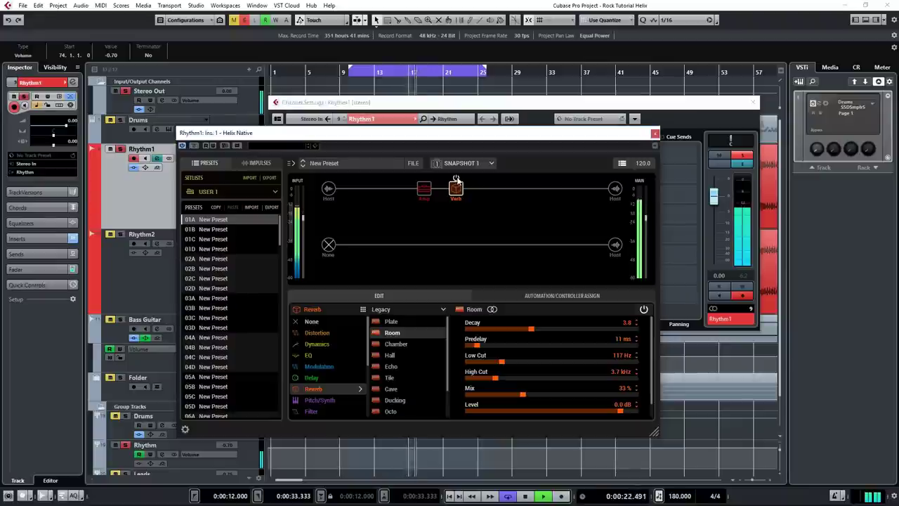
key("space")
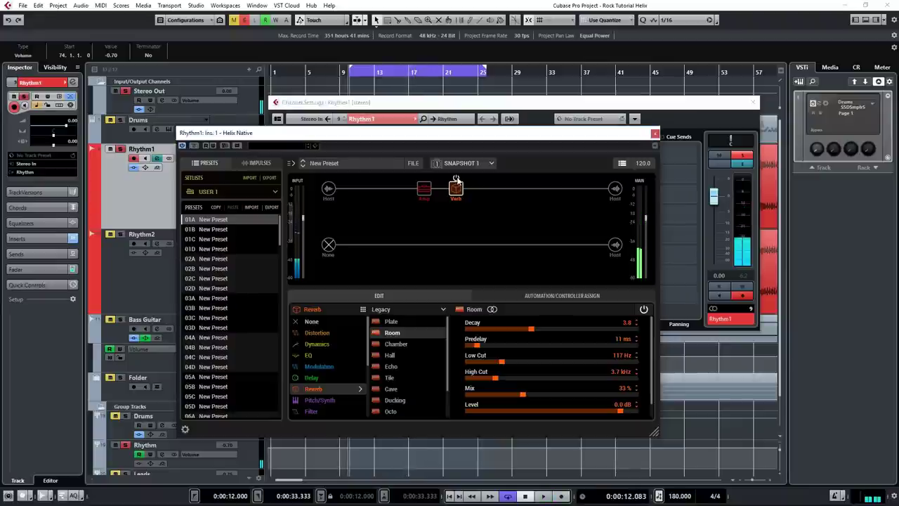
key("Escape")
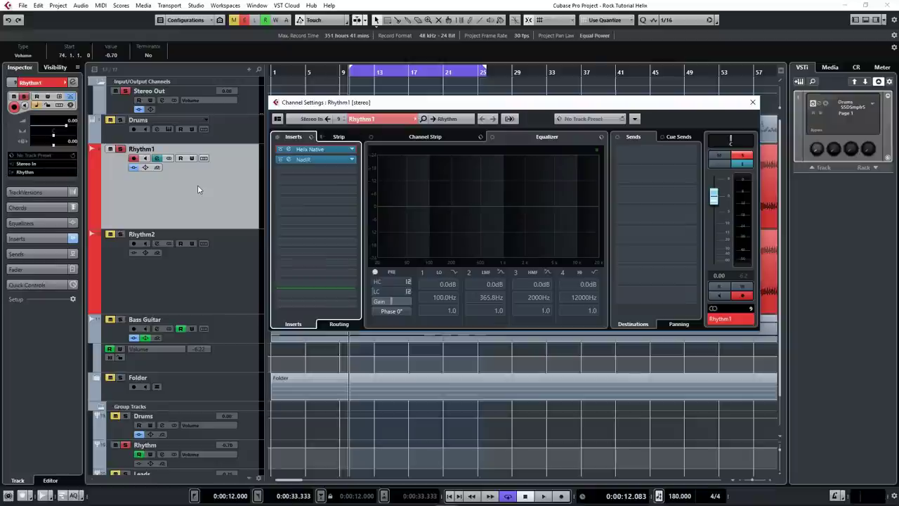
- Close Rhythm1's Channel Settings, select Rhythm2 and solo it instead of Rhythm1
key("Down")
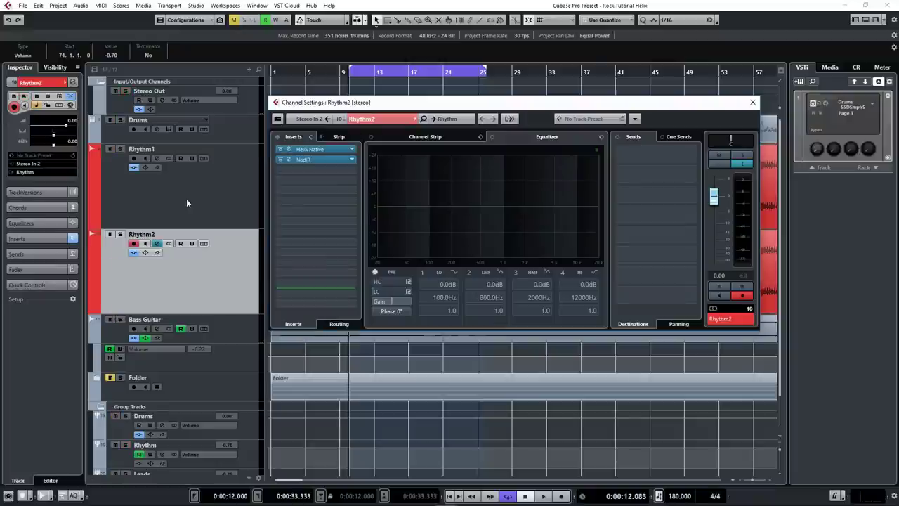
left_click(186, 203)
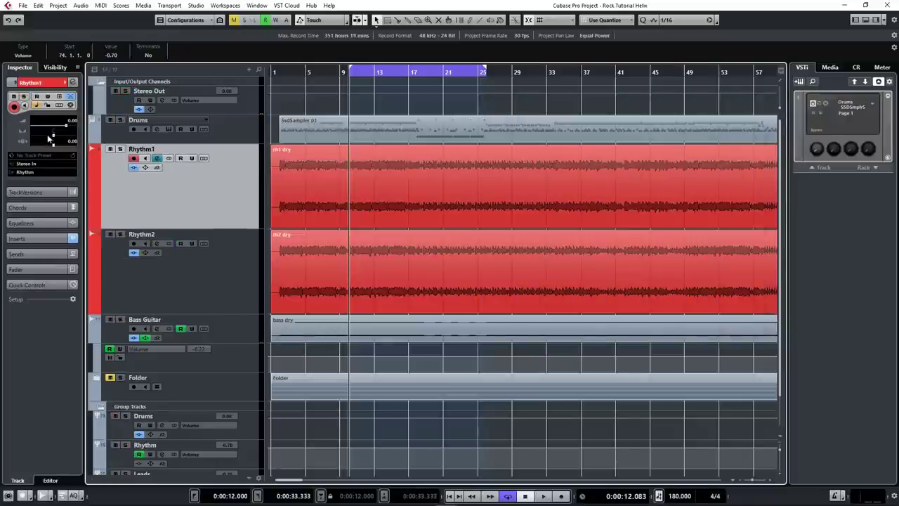
left_click(220, 294)
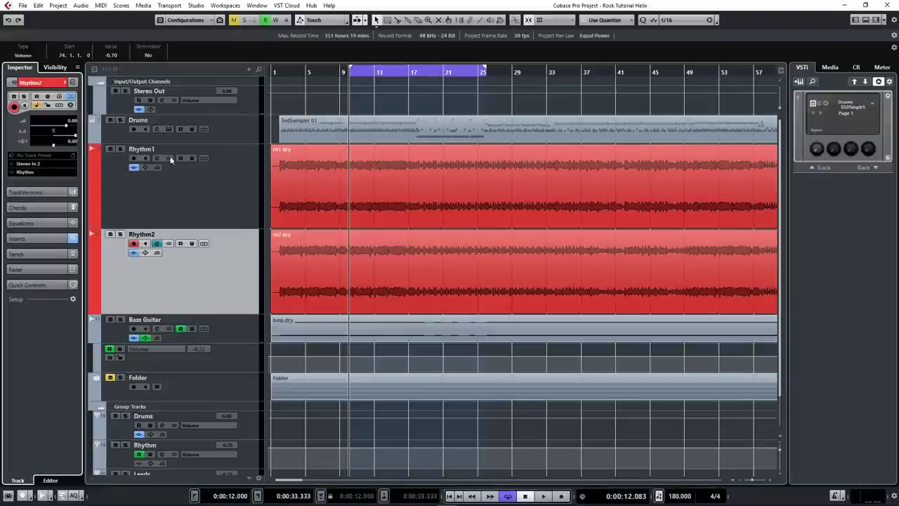
left_click(120, 149)
key("space")
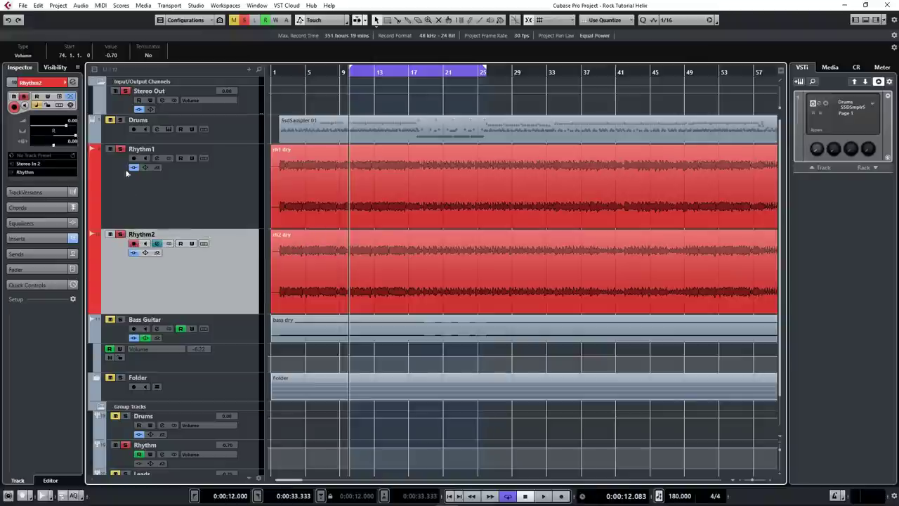
- Load OH 412 RECTO V60 OH1-06 from 48000-Hz > 412 RECTO > V60 > Quick-Start into NadIR
left_click(156, 247)
left_click(329, 158)
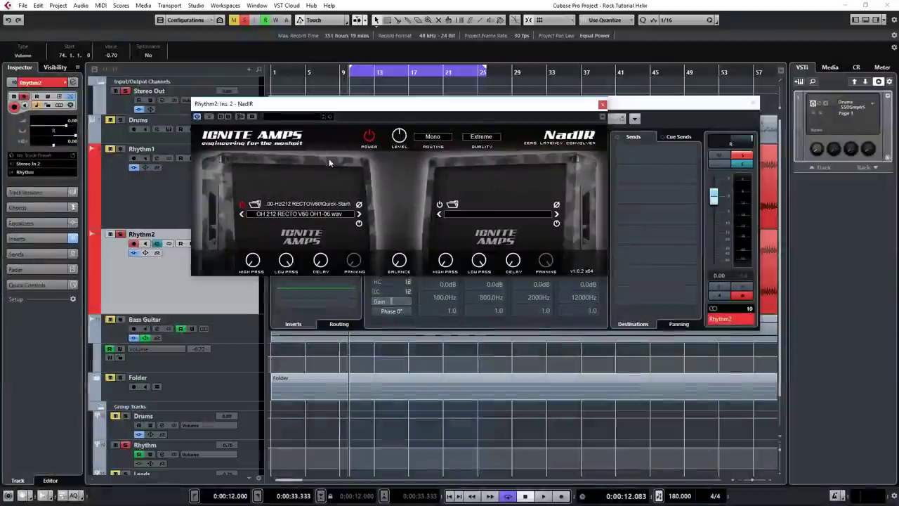
left_click(255, 204)
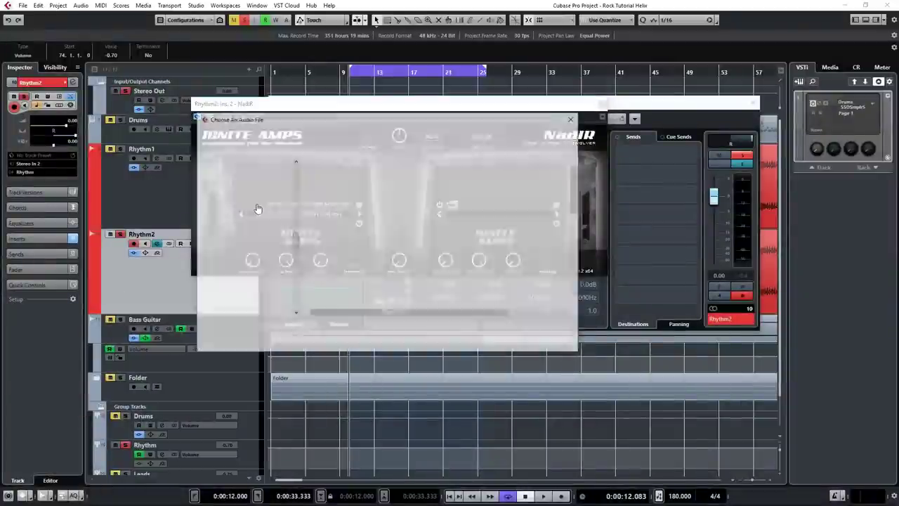
left_click(315, 133)
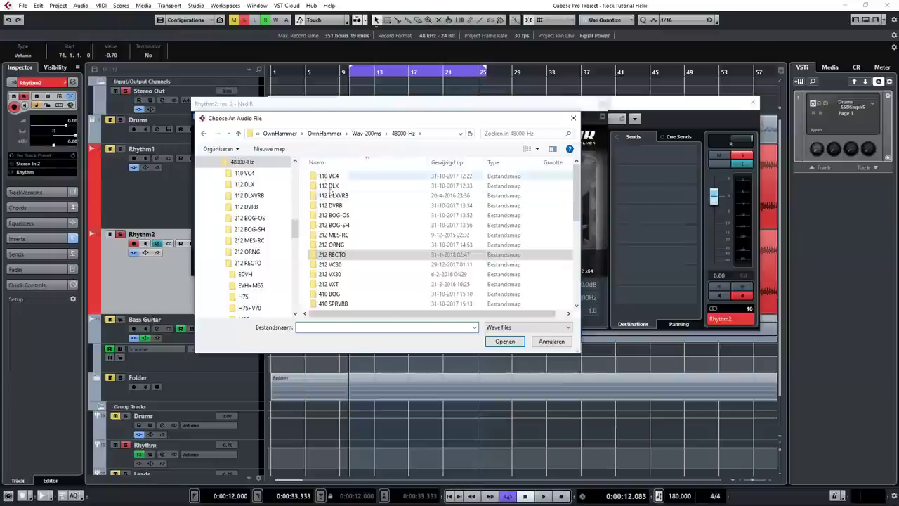
scroll(366, 281, "down", 3)
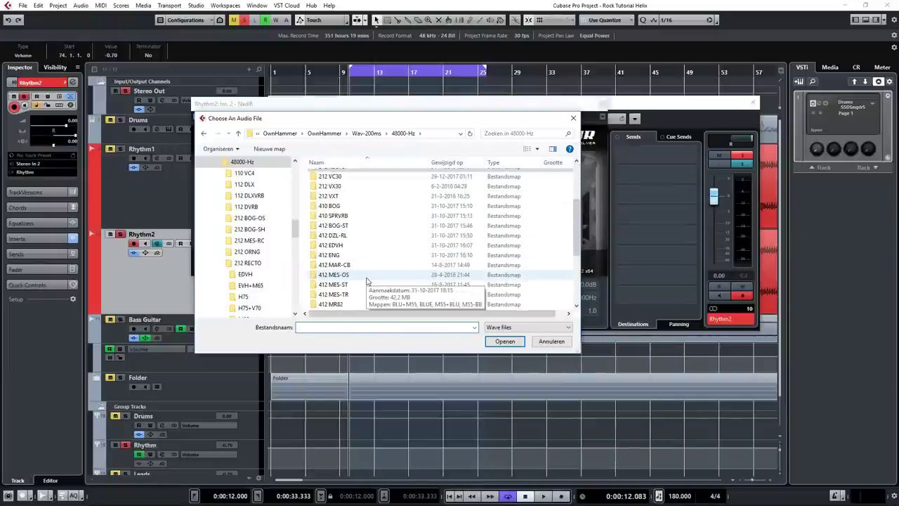
left_click(340, 274)
double_click(340, 275)
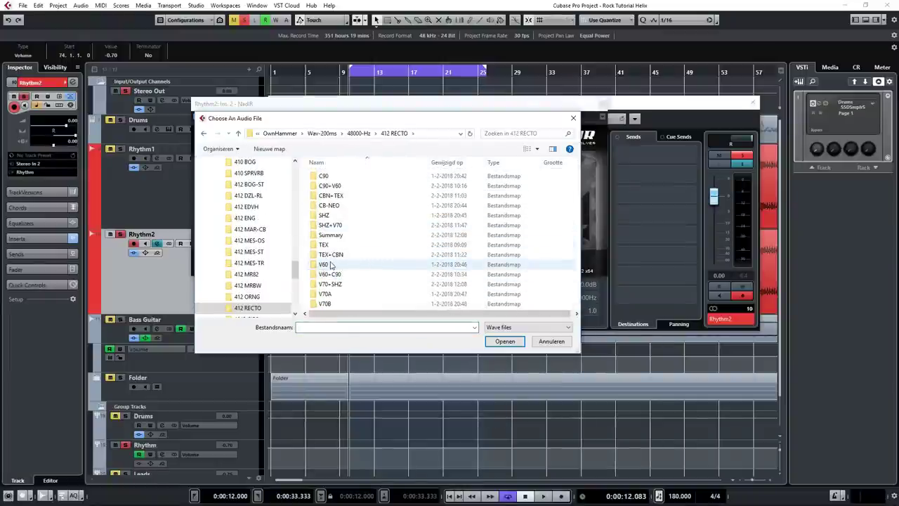
double_click(330, 264)
double_click(340, 196)
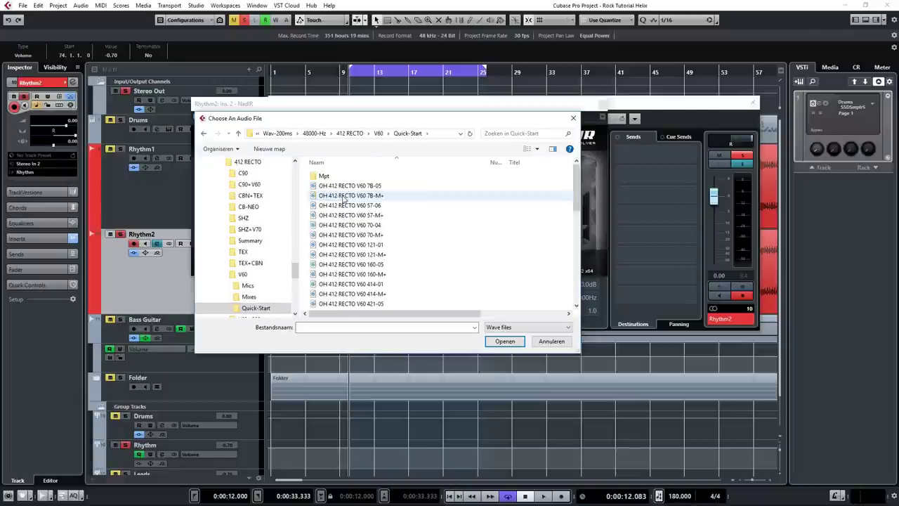
scroll(407, 249, "down", 6)
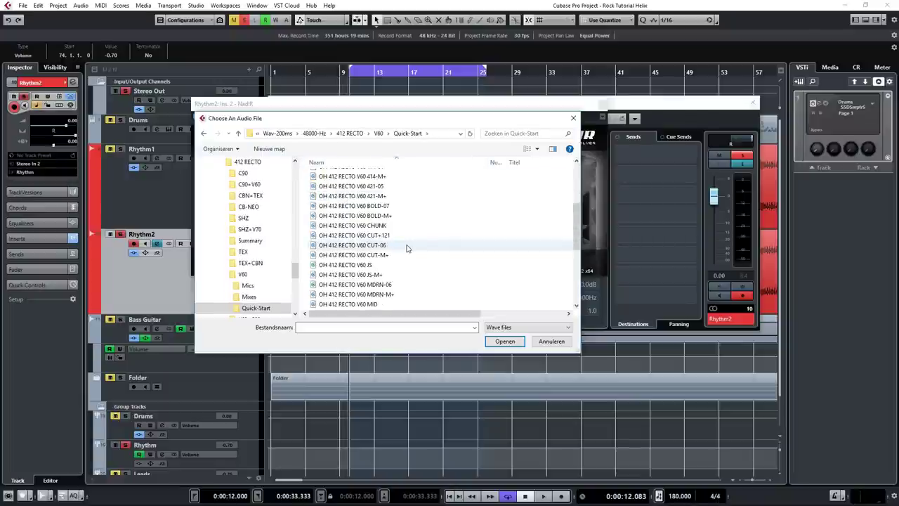
left_click(358, 265)
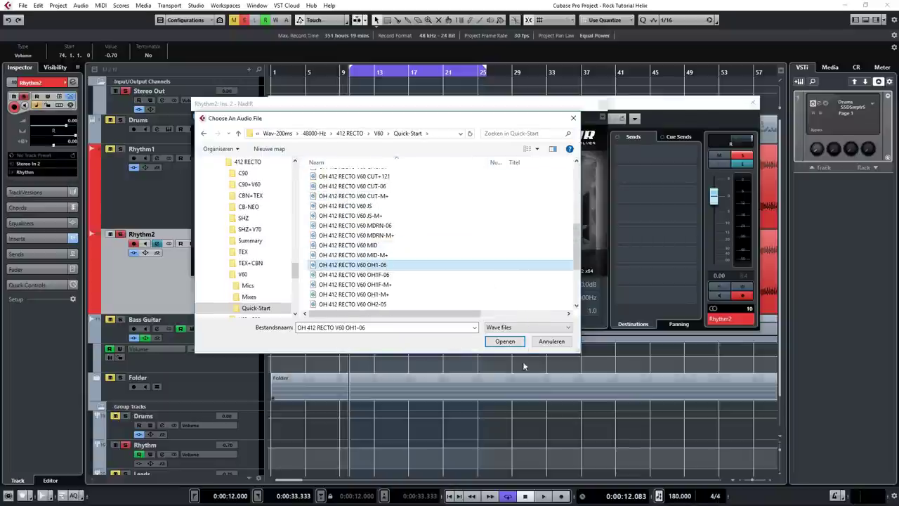
left_click(505, 341)
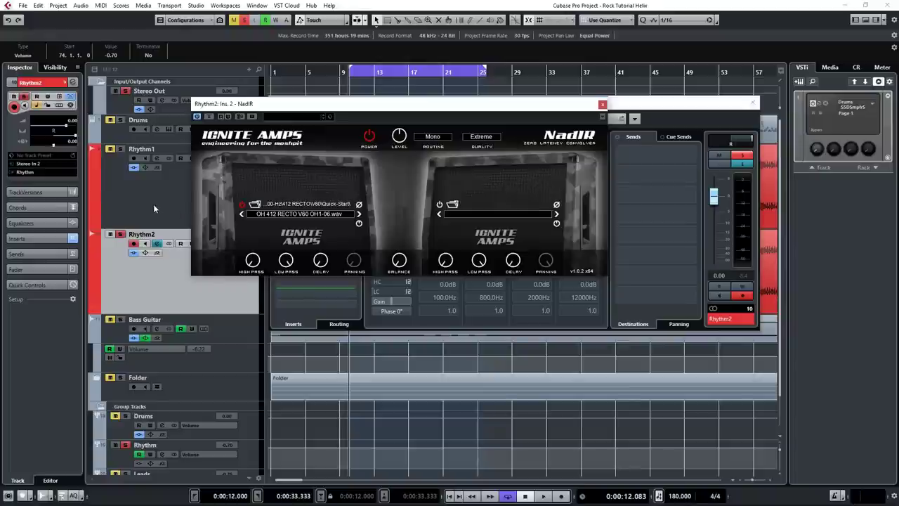
- Play the rhythm guitars, moving the solo from Rhythm1 to Rhythm2 to compare them
left_click(154, 203)
key("space")
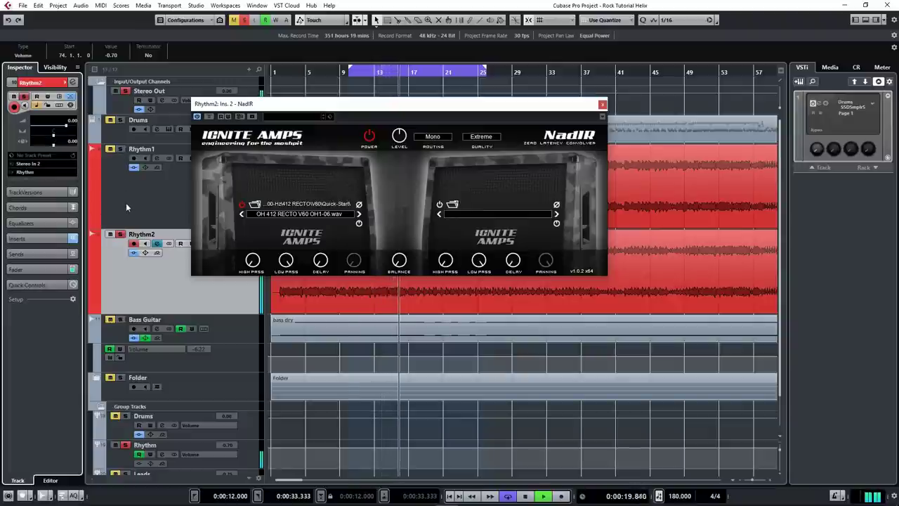
key("space")
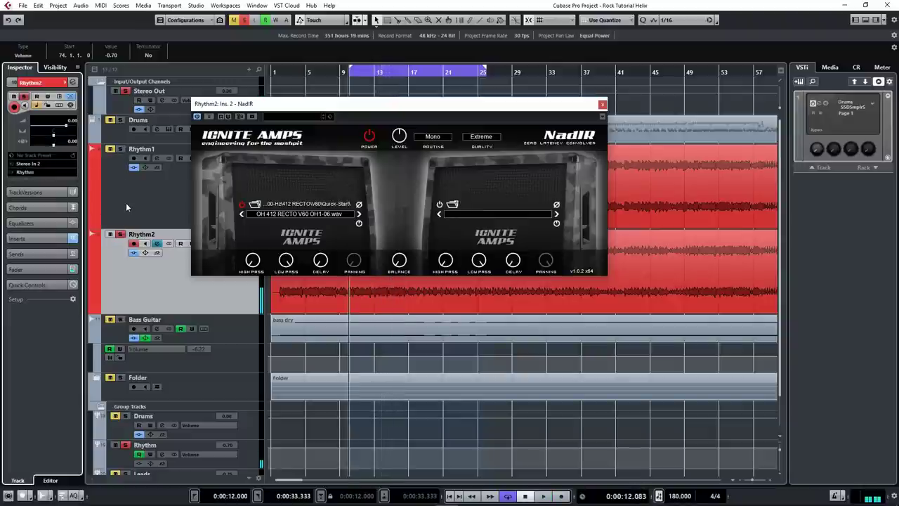
left_click(126, 207)
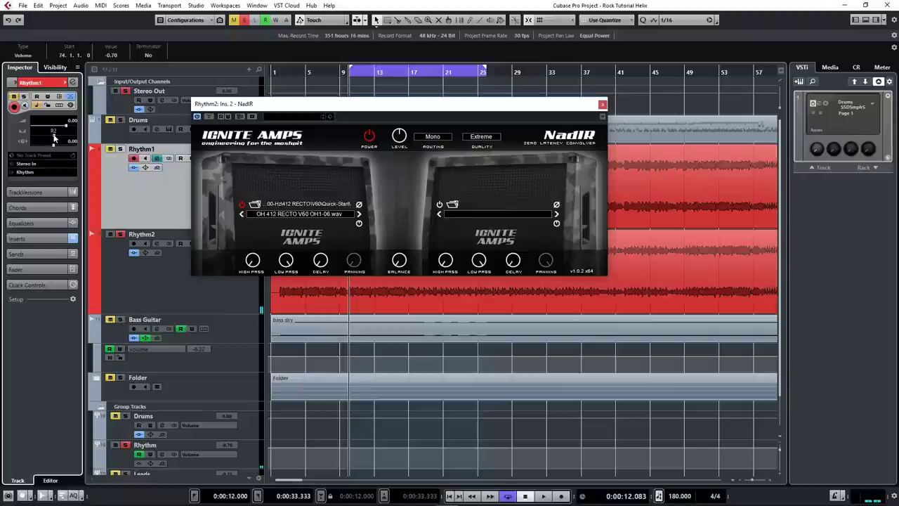
key("space")
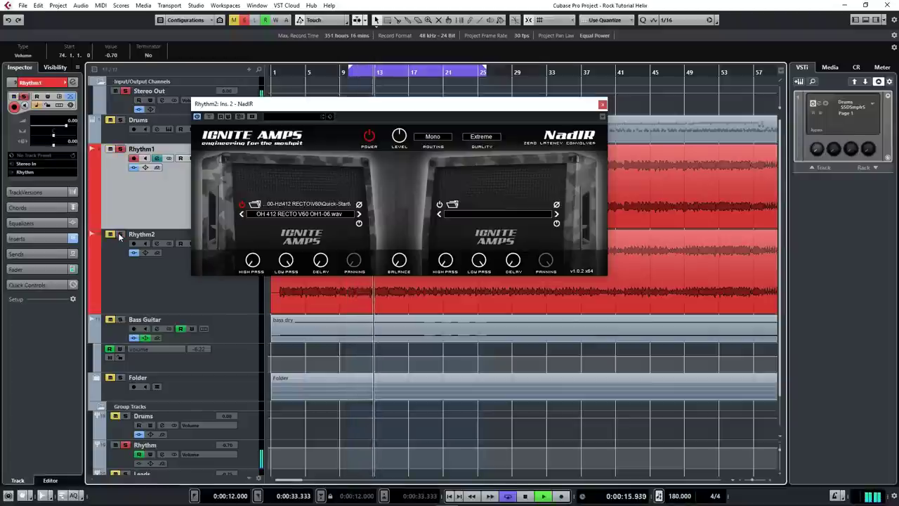
left_click(119, 237)
left_click(121, 151)
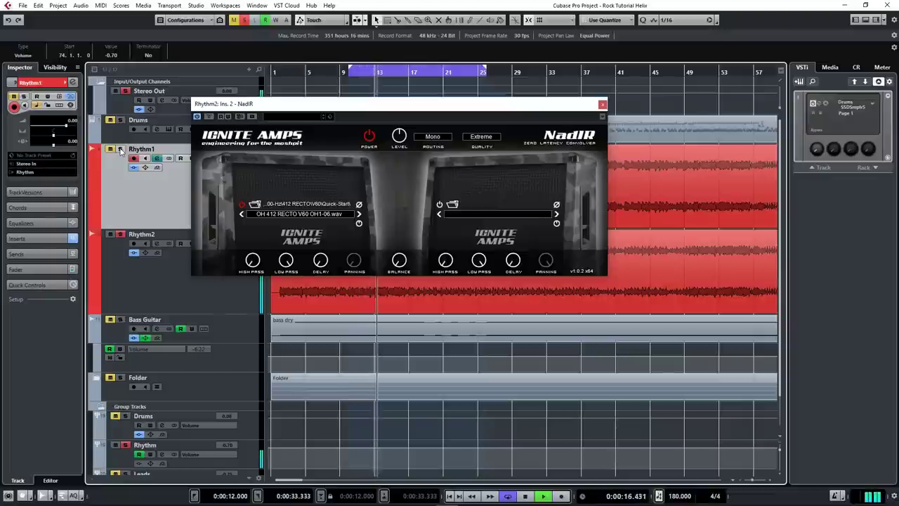
key("space")
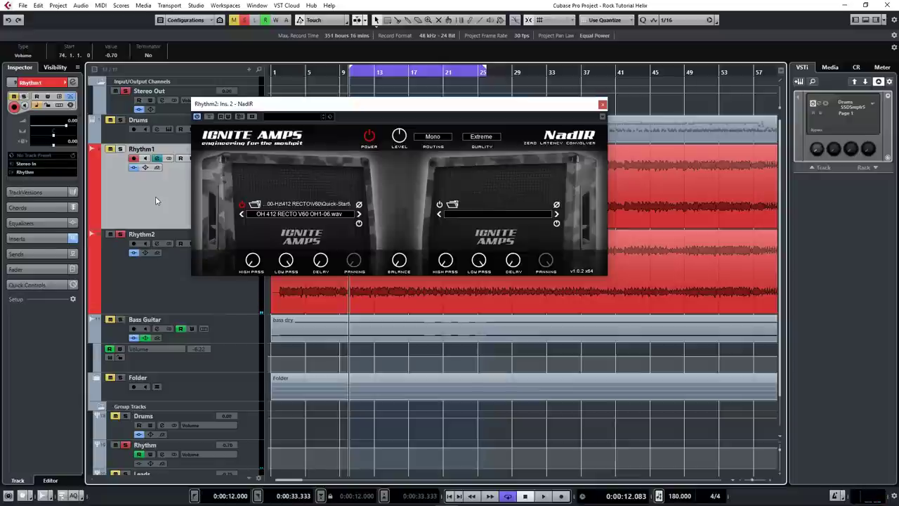
- Clear Rhythm2's solo, stop playback and close the NadIR window
left_click(170, 307)
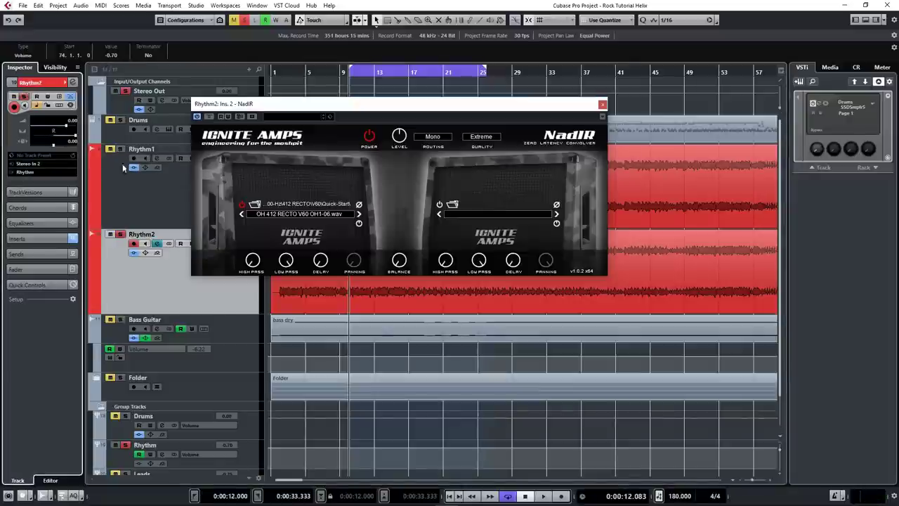
left_click(121, 233)
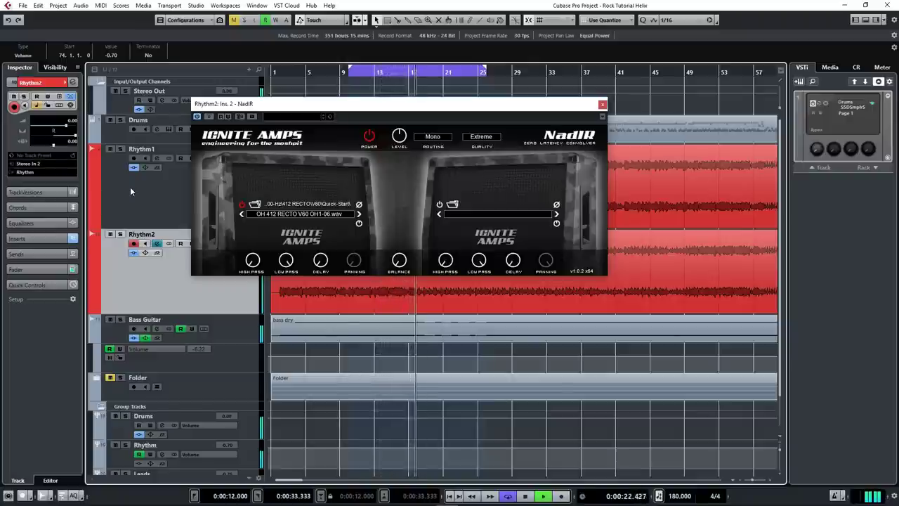
key("space")
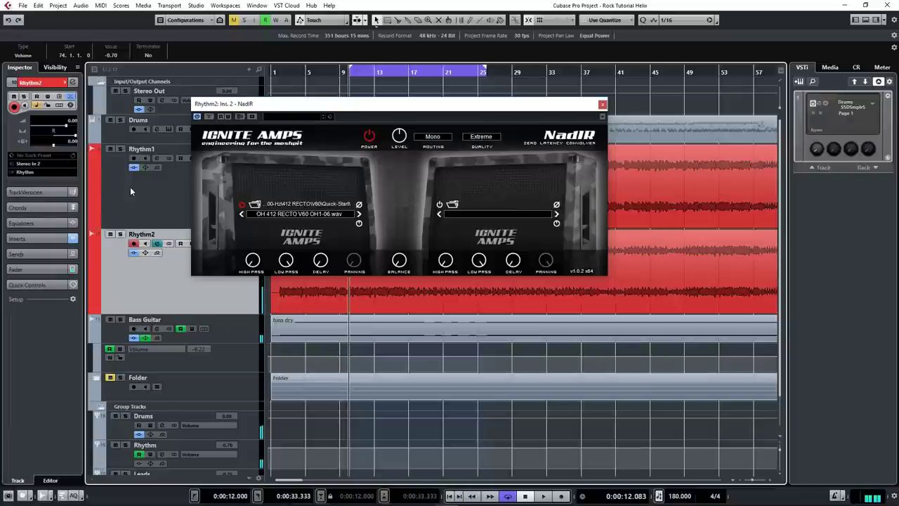
key("Escape")
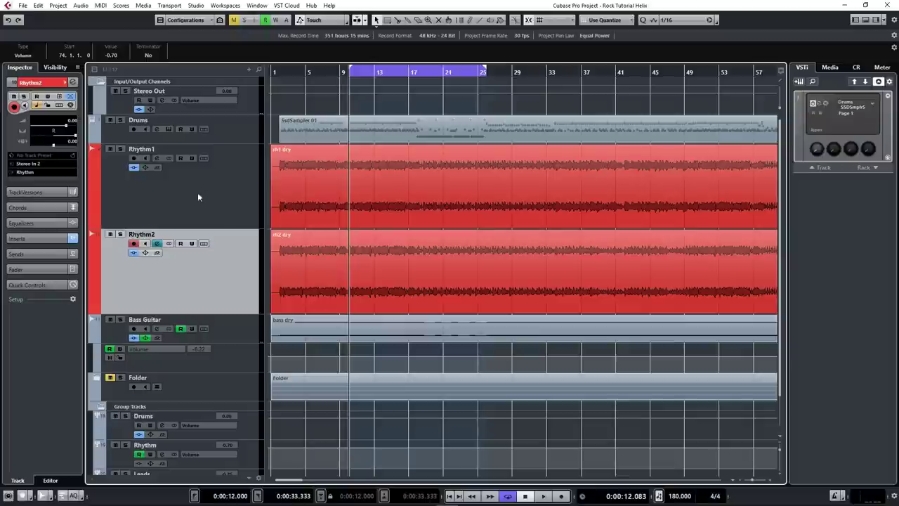
- Solo and play the Rhythm group, then bring up its channel settings' insert list
left_click(125, 445)
key("space")
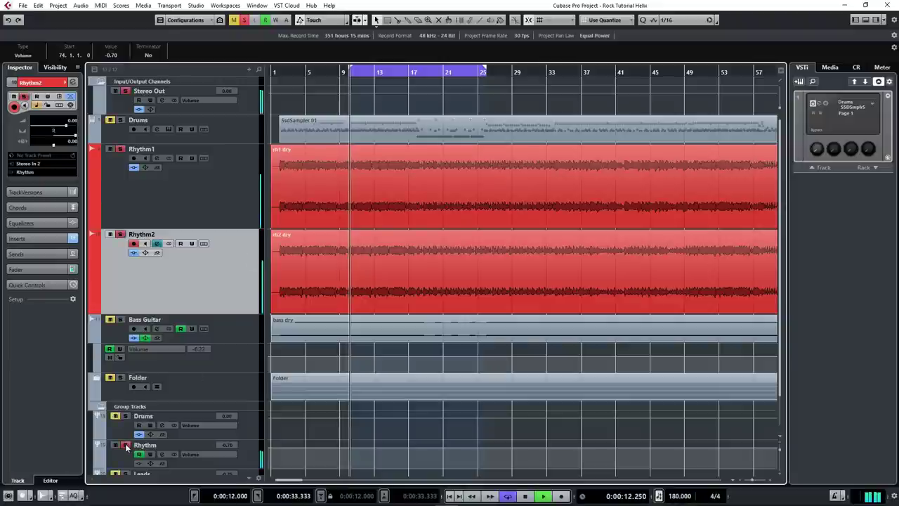
left_click(161, 453)
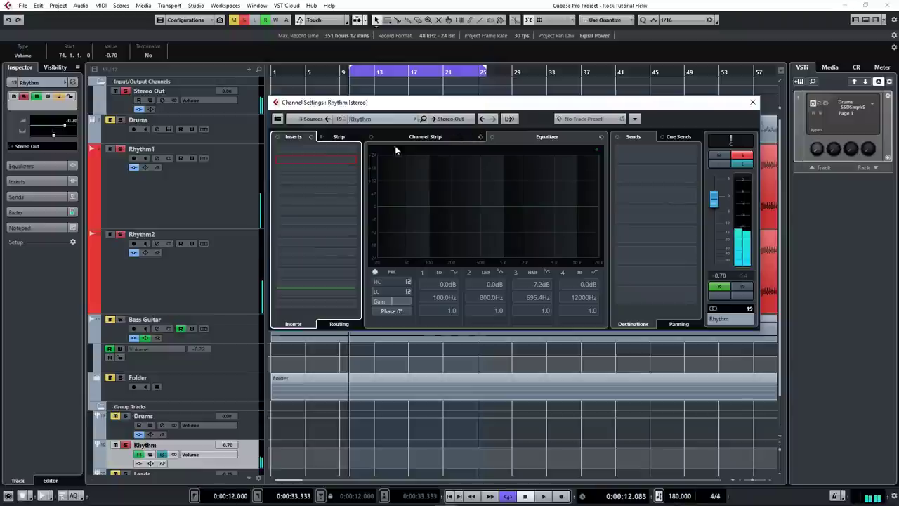
left_click(355, 151)
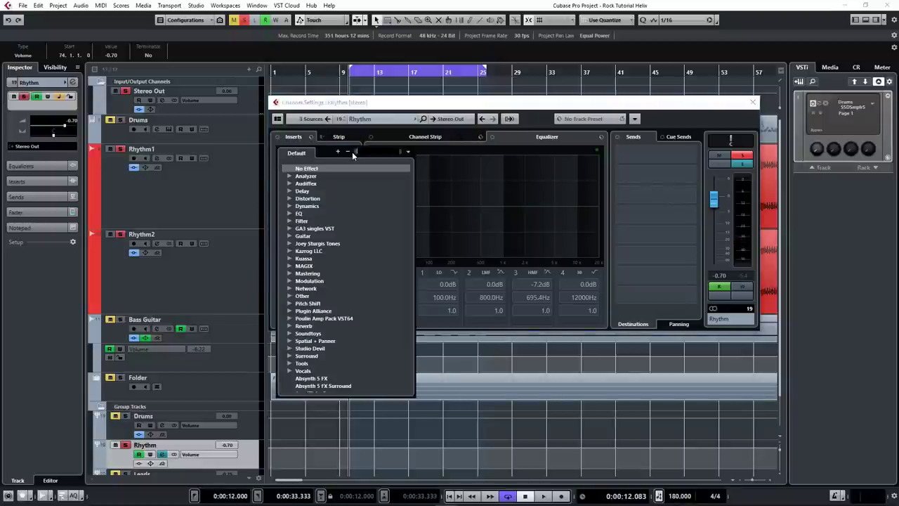
- Insert Virtual Tape Machines on the Rhythm group and raise its input to about +3 dB
type("vi")
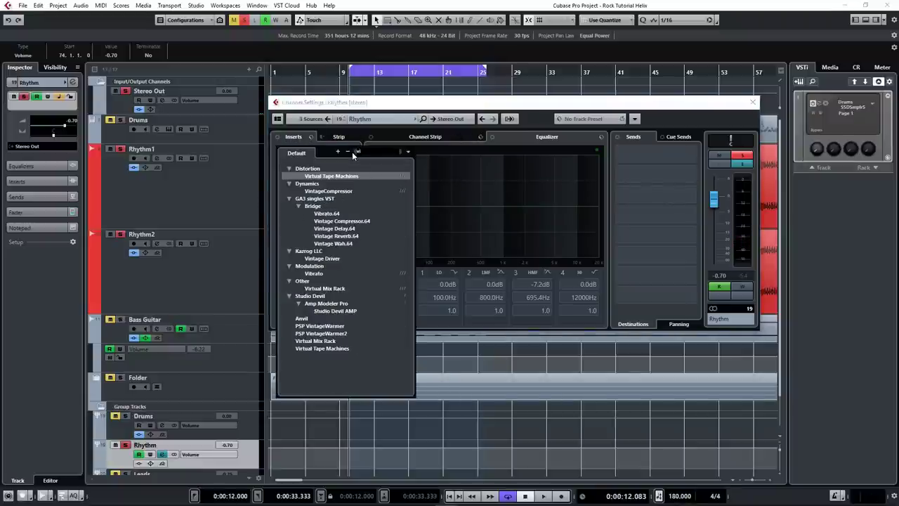
key("Return")
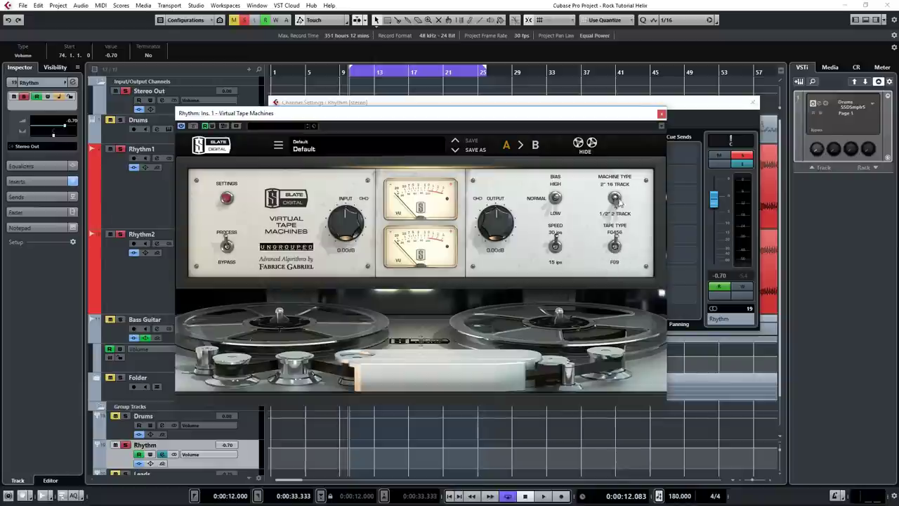
key("space")
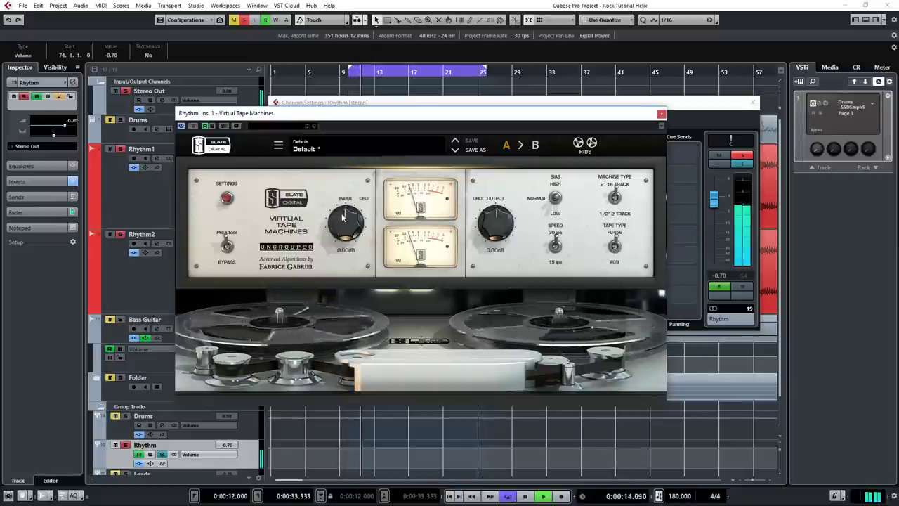
left_click_drag(344, 232, 351, 215)
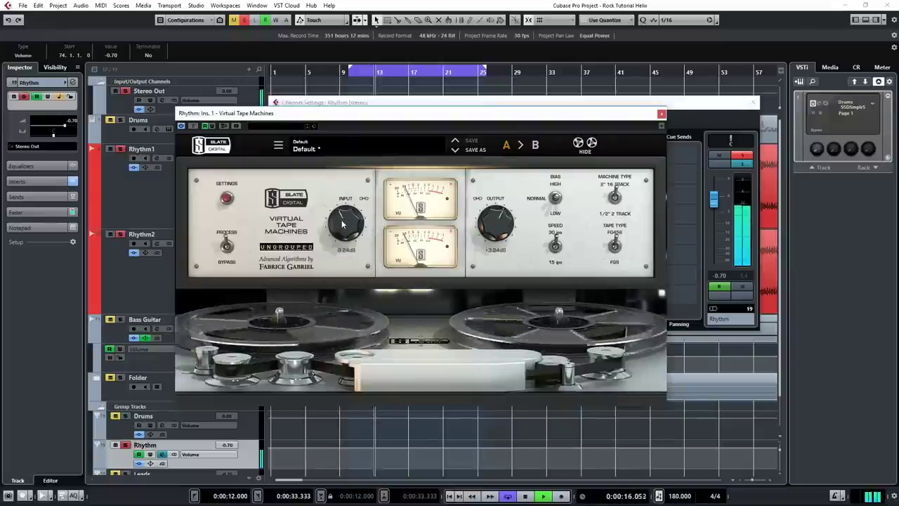
key("space")
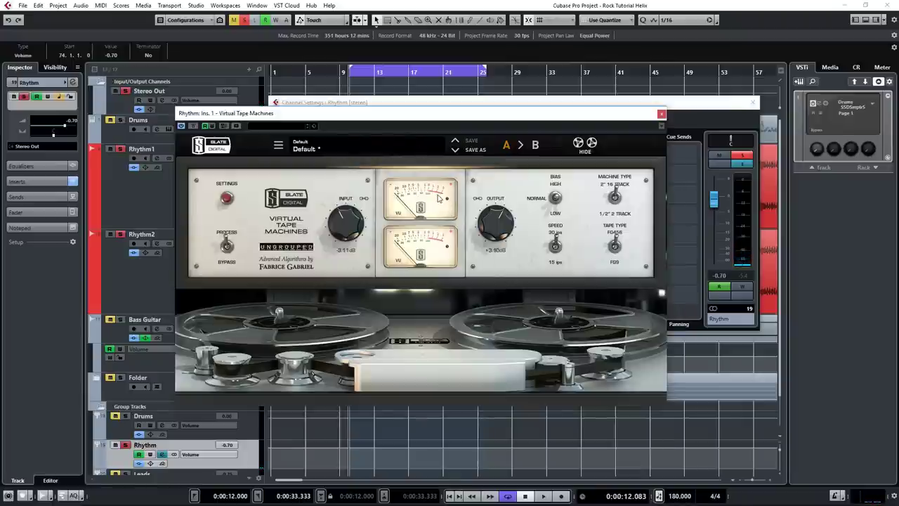
- Put Virtual Mix Rack on the Rhythm group's second insert with a New York module
left_click(661, 114)
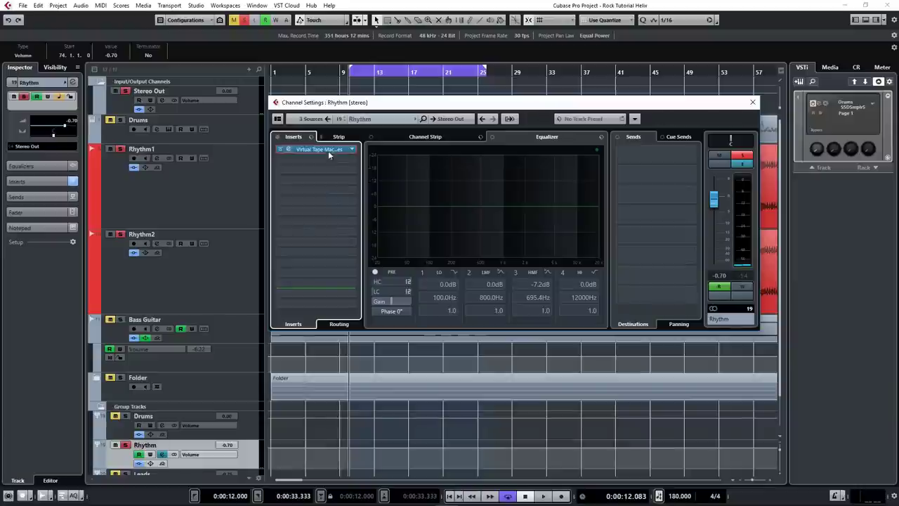
left_click(354, 163)
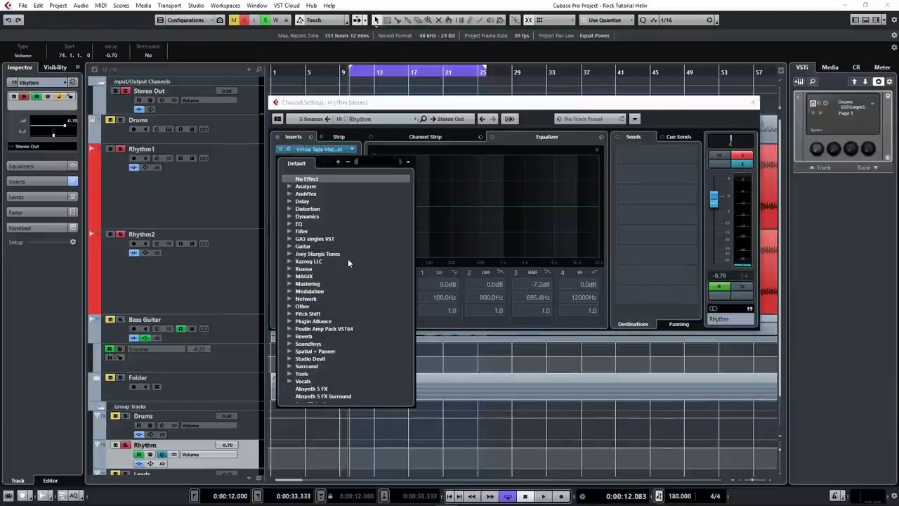
type("vi")
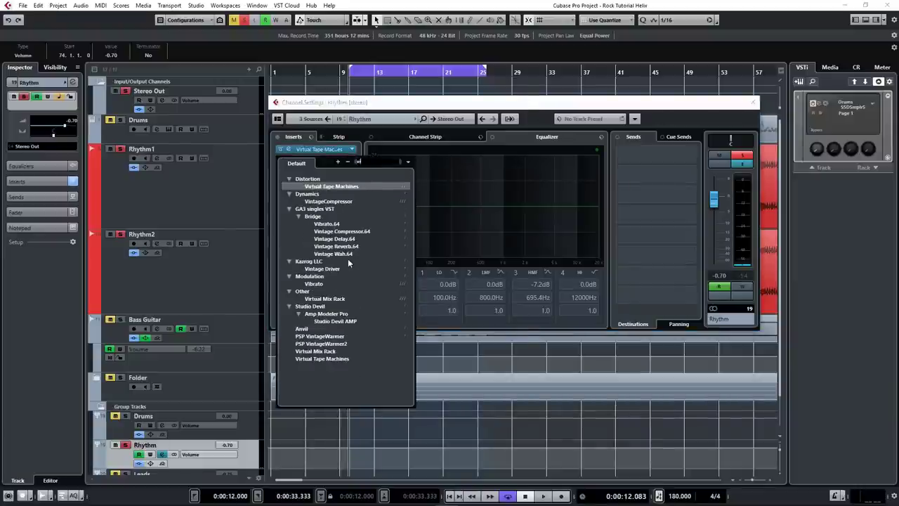
left_click(348, 259)
left_click_drag(201, 184, 207, 344)
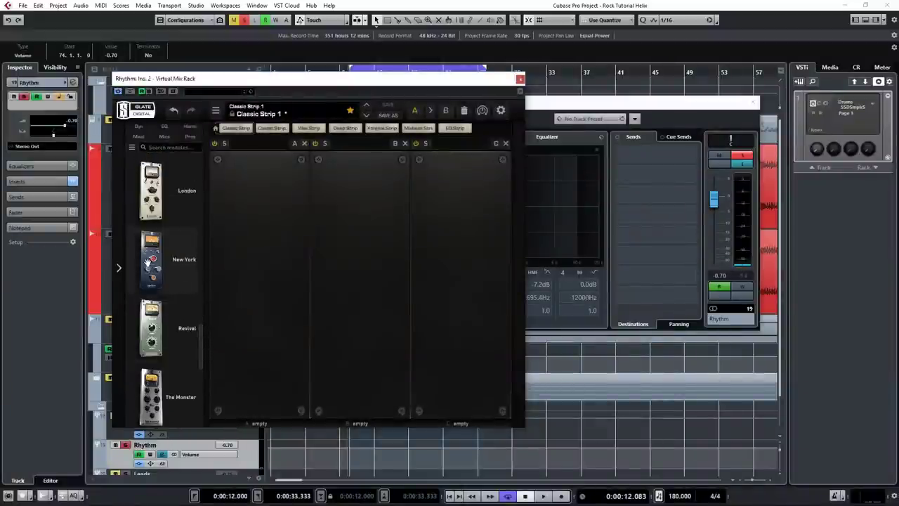
left_click_drag(149, 264, 243, 303)
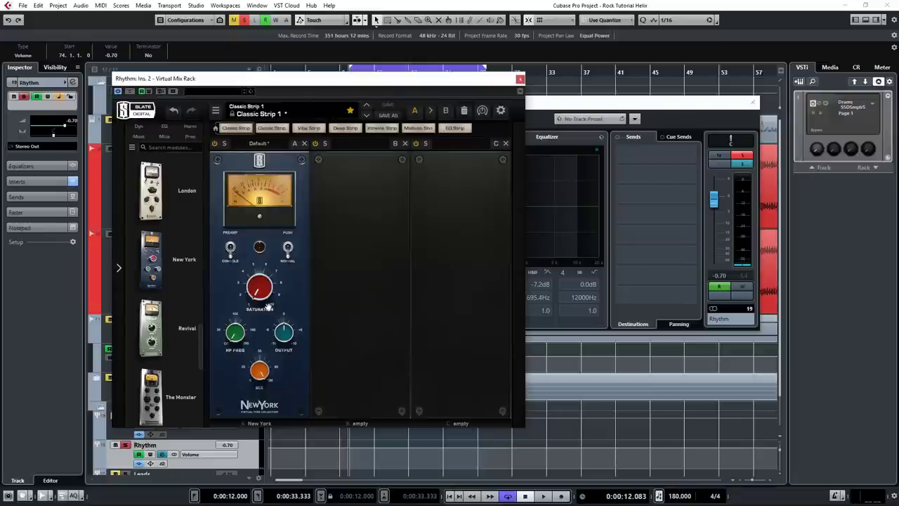
- Lower the New York output to about -0.8 dB and compare it bypassed and active
key("space")
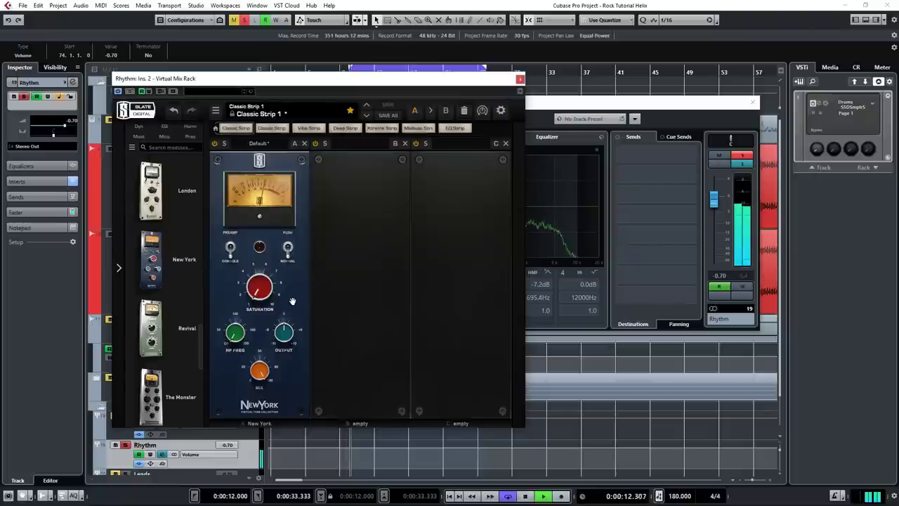
mouse_move(288, 331)
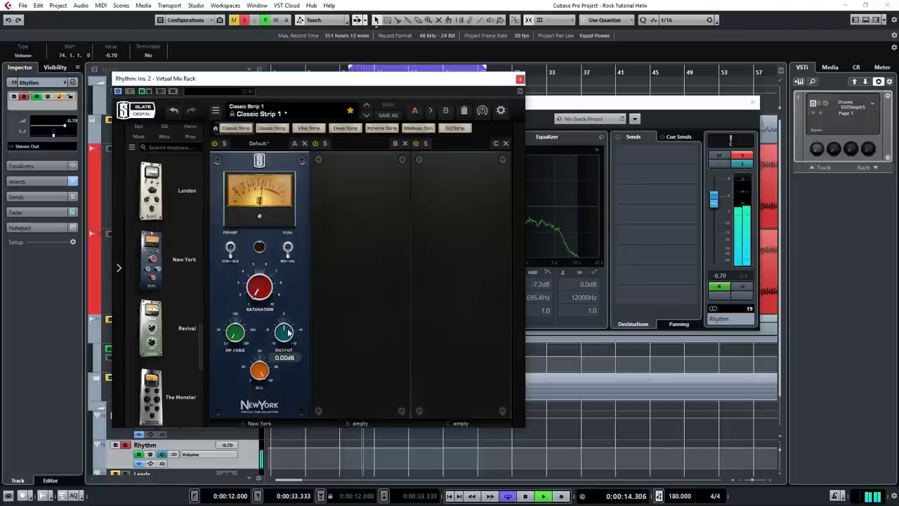
left_click_drag(287, 333, 287, 338)
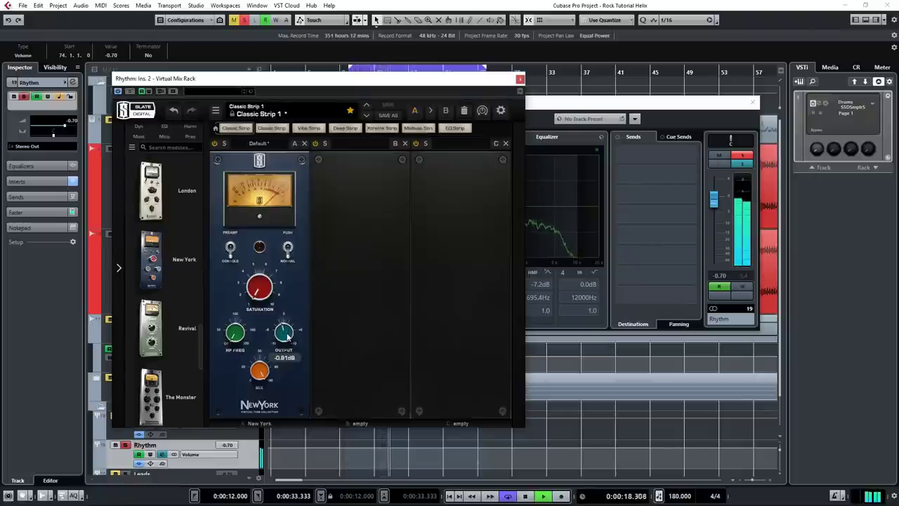
left_click(215, 144)
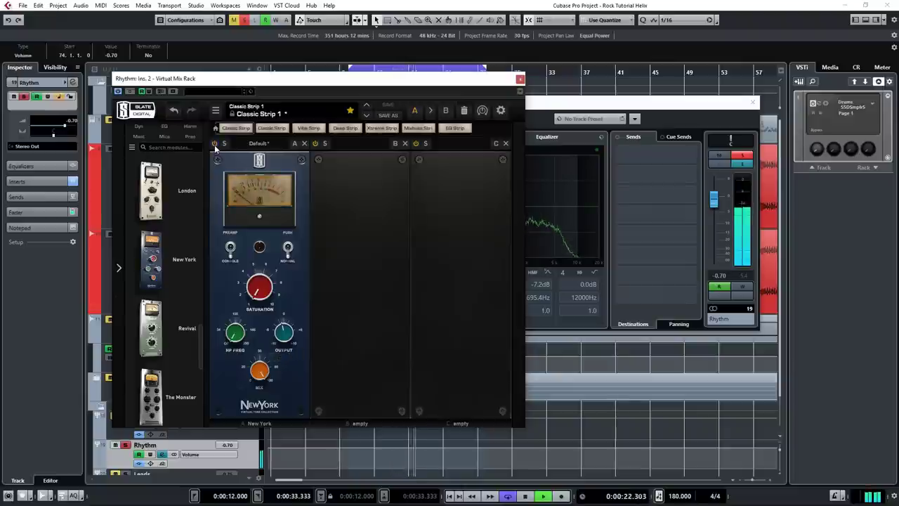
left_click(215, 144)
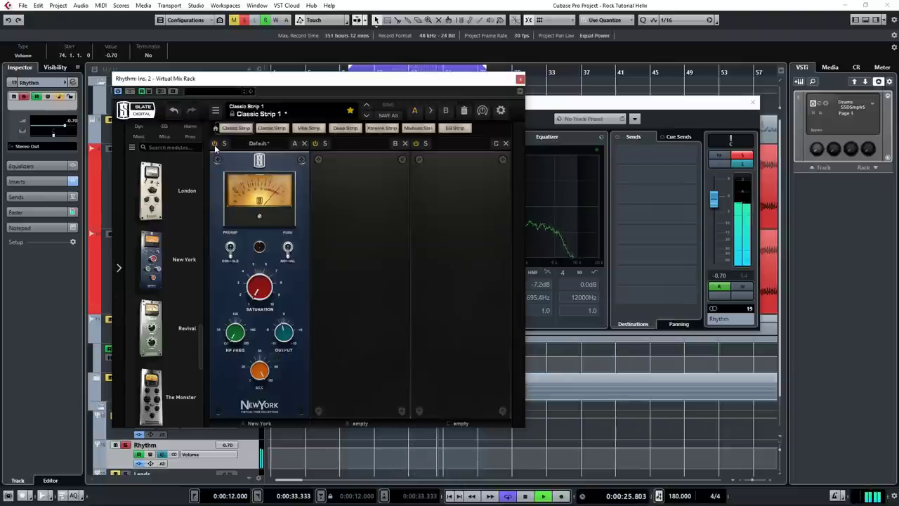
key("space")
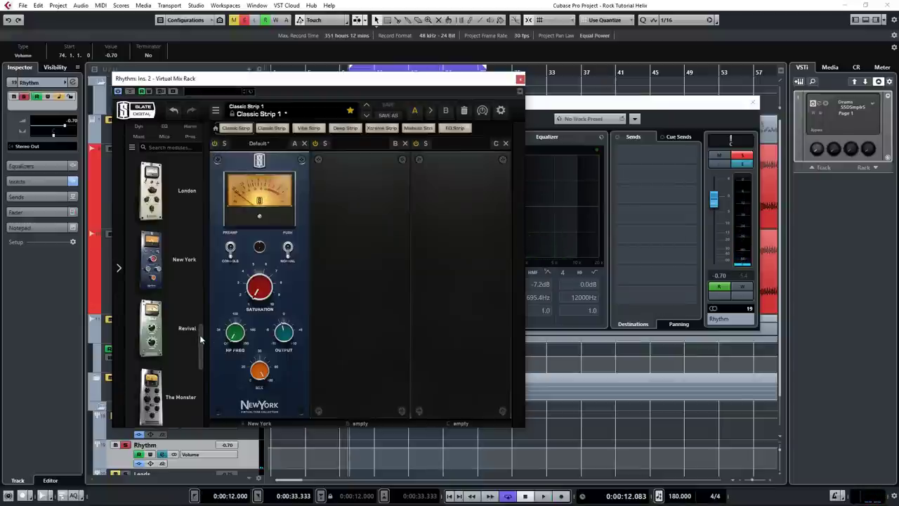
- Drag VCC Channel into rack slot B and lower its linked input to -1.42 dB
left_click_drag(200, 332, 196, 379)
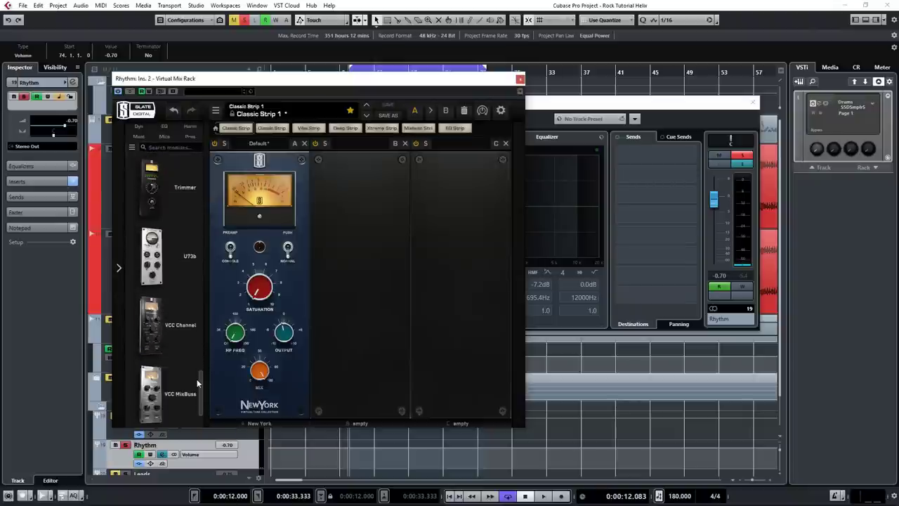
left_click_drag(151, 329, 350, 317)
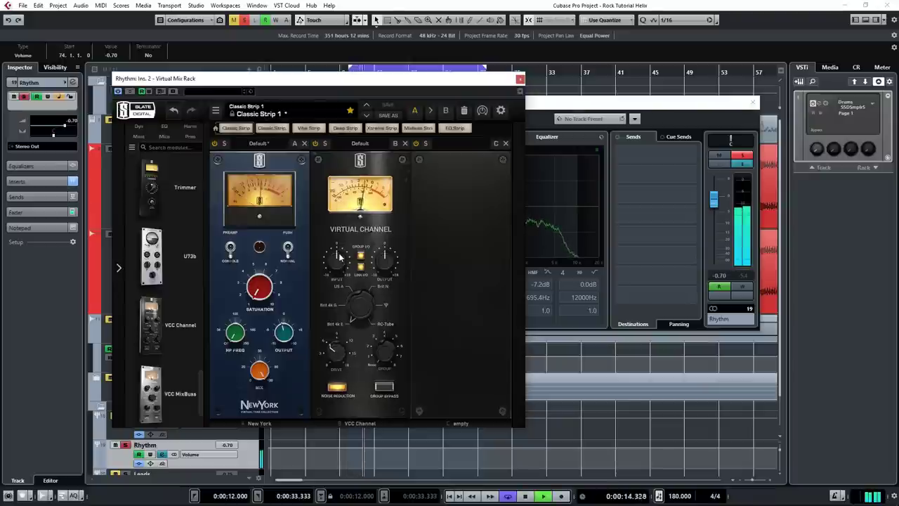
left_click_drag(347, 262, 333, 264)
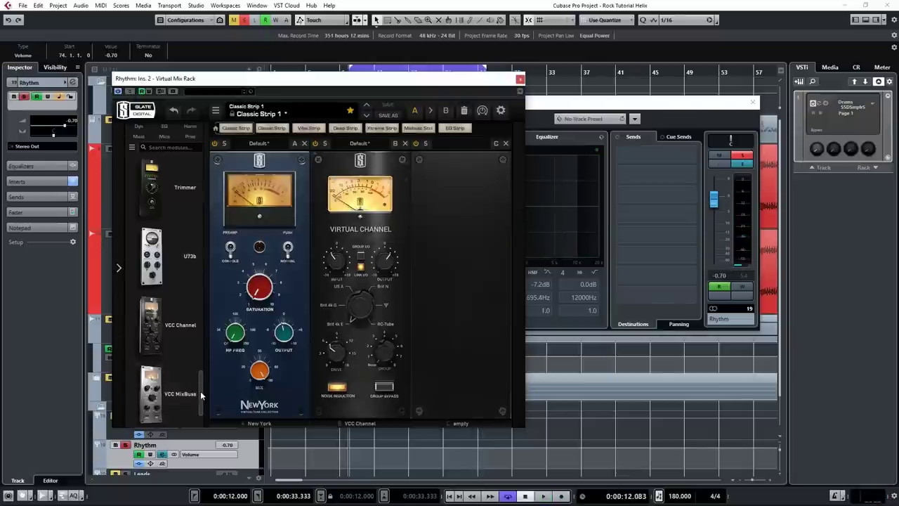
- Add the FG-S EQ to slot C and raise its high-pass filter to about 82 Hz
left_click_drag(200, 391, 200, 297)
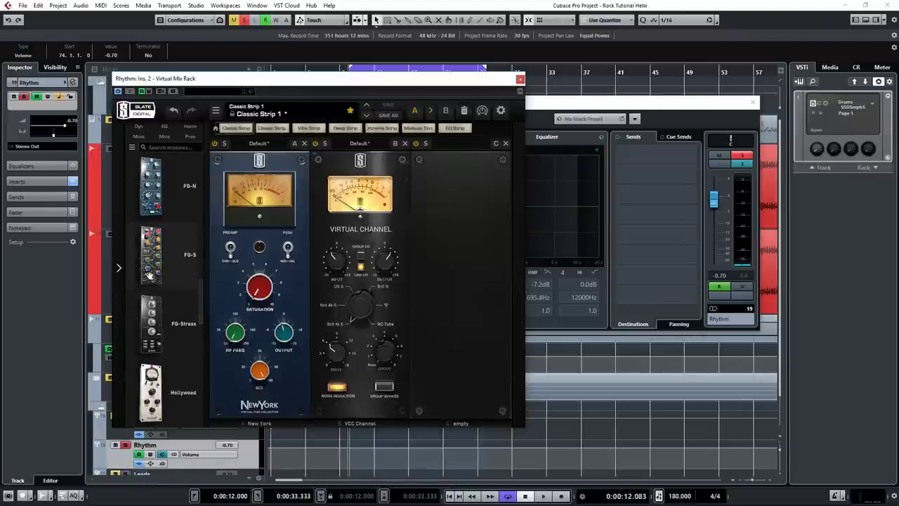
left_click_drag(151, 254, 462, 264)
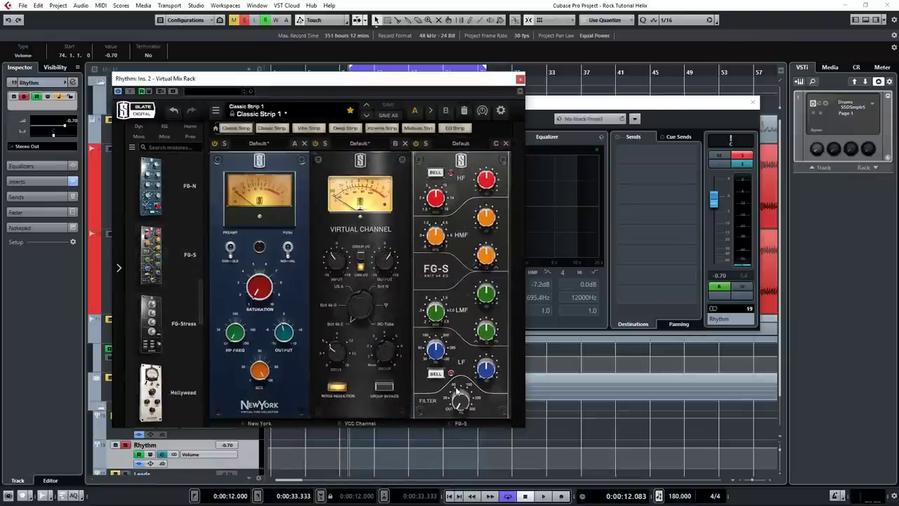
mouse_move(456, 404)
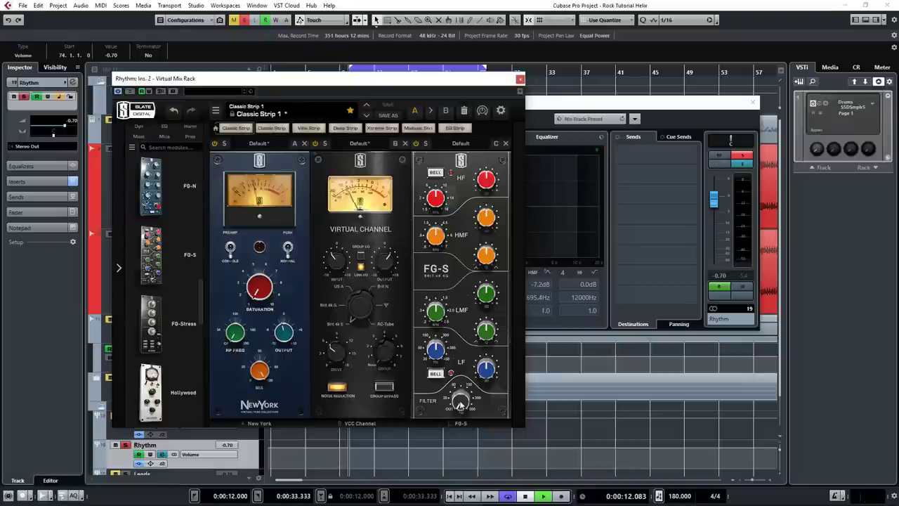
key("space")
left_click_drag(461, 400, 462, 375)
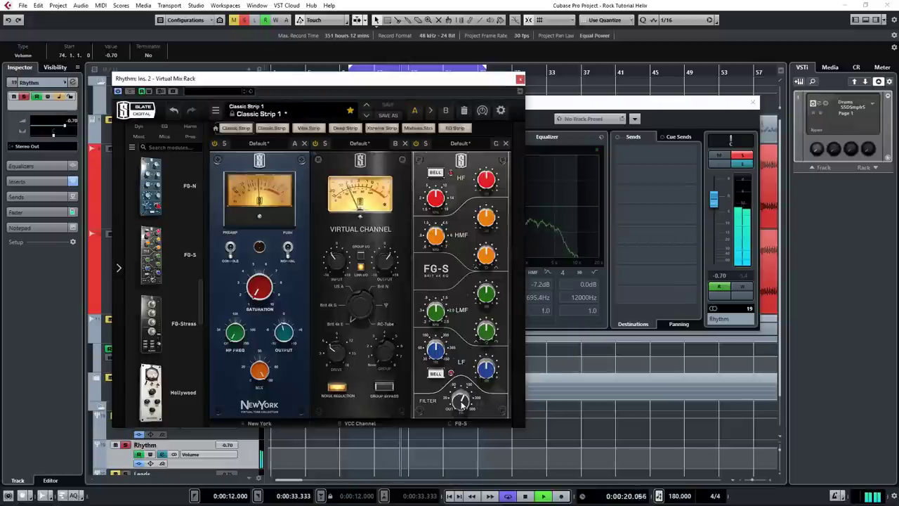
key("space")
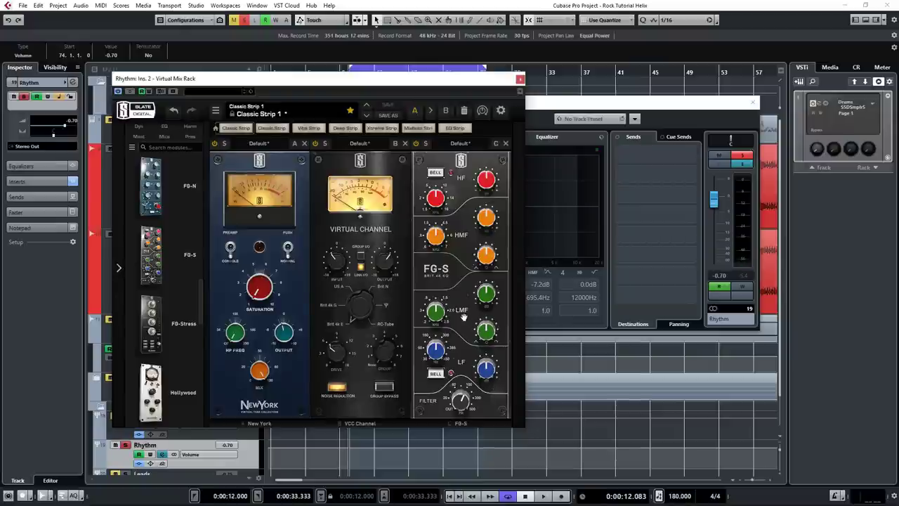
- Boost the FG-S LMF gain to +1.57 dB and sweep its frequency down to 255 Hz
mouse_move(495, 305)
left_click_drag(488, 300, 489, 294)
mouse_move(436, 320)
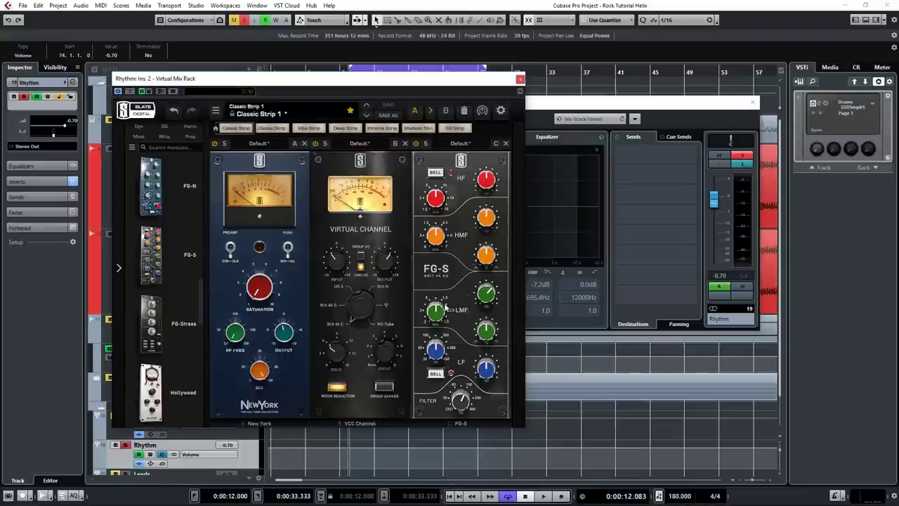
key("space")
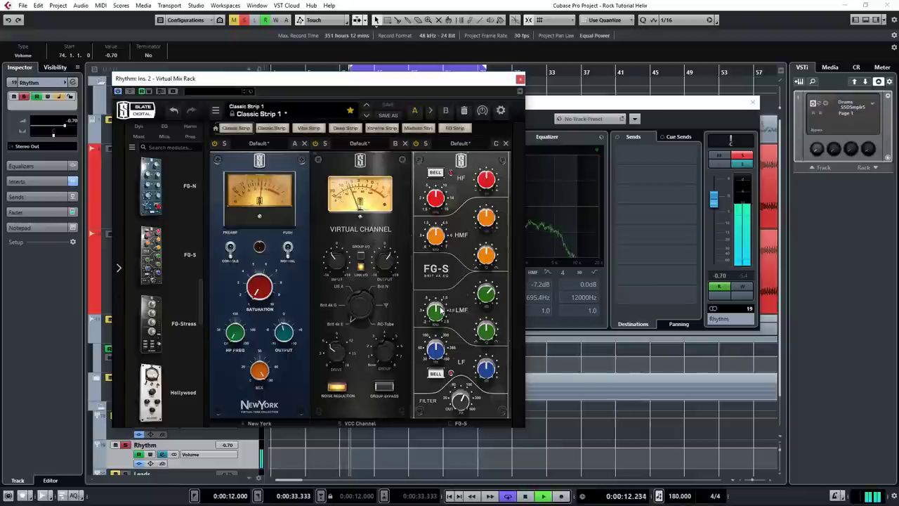
left_click_drag(438, 312, 426, 335)
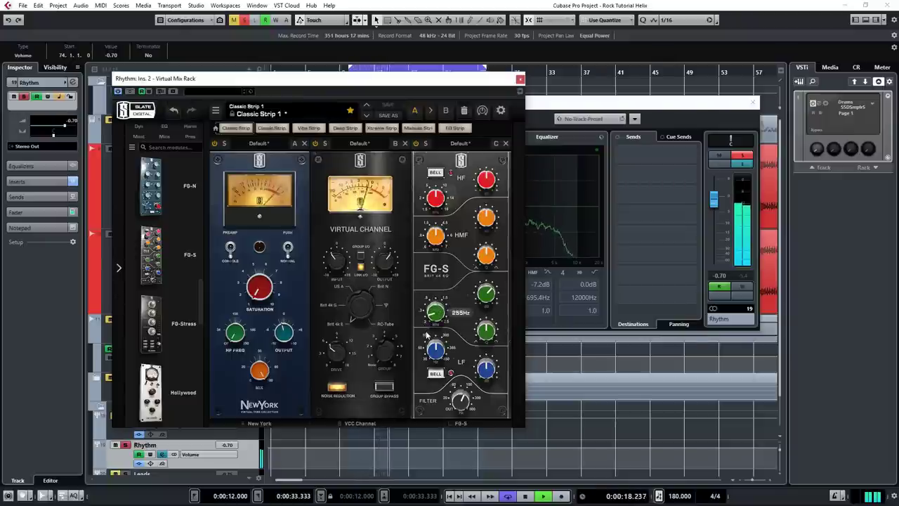
key("space")
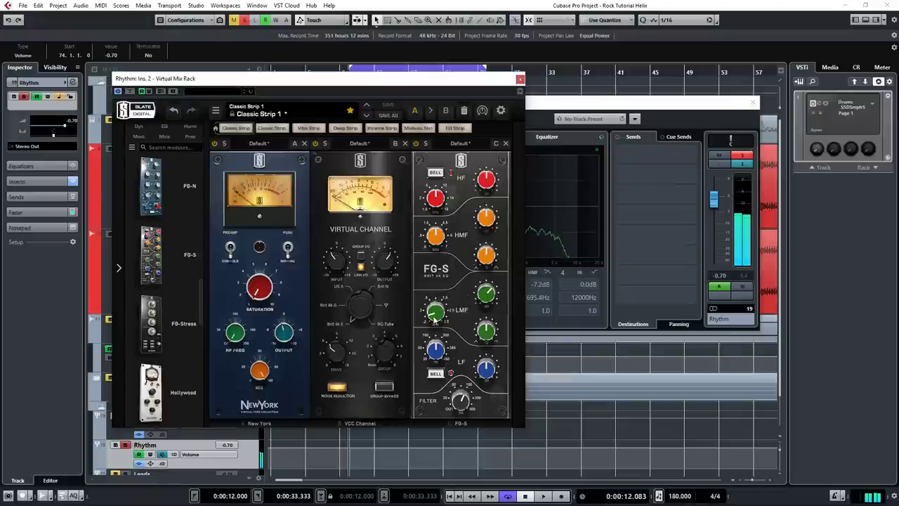
- Reset the LMF gain to 0 dB during playback to hear the guitars without the boost
mouse_move(431, 314)
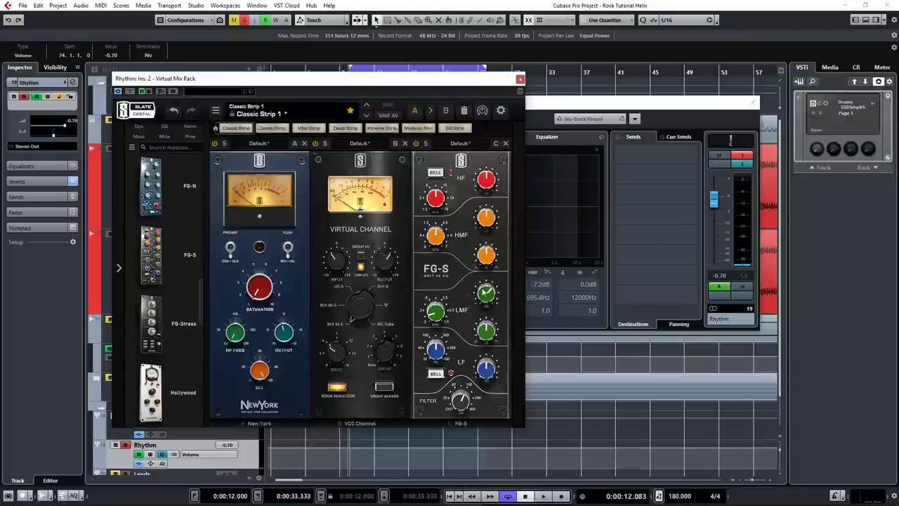
mouse_move(490, 291)
key("space")
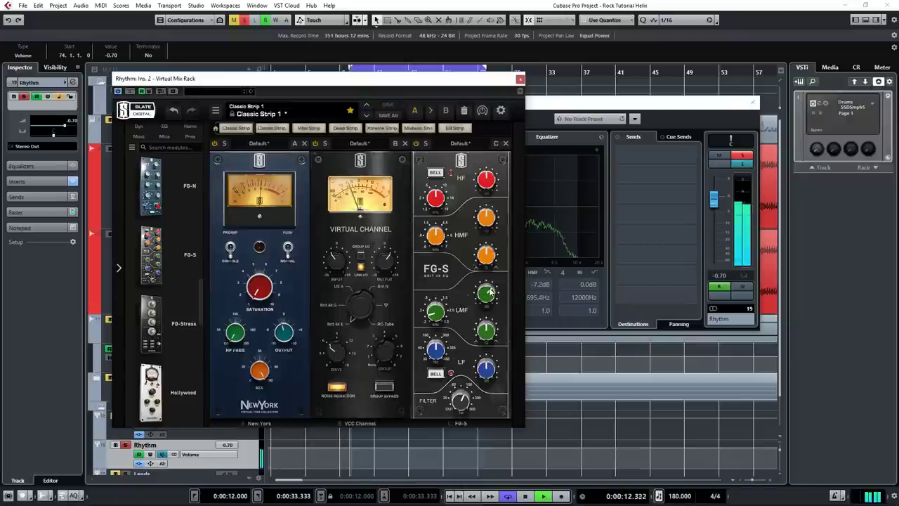
left_click_drag(490, 291, 486, 299)
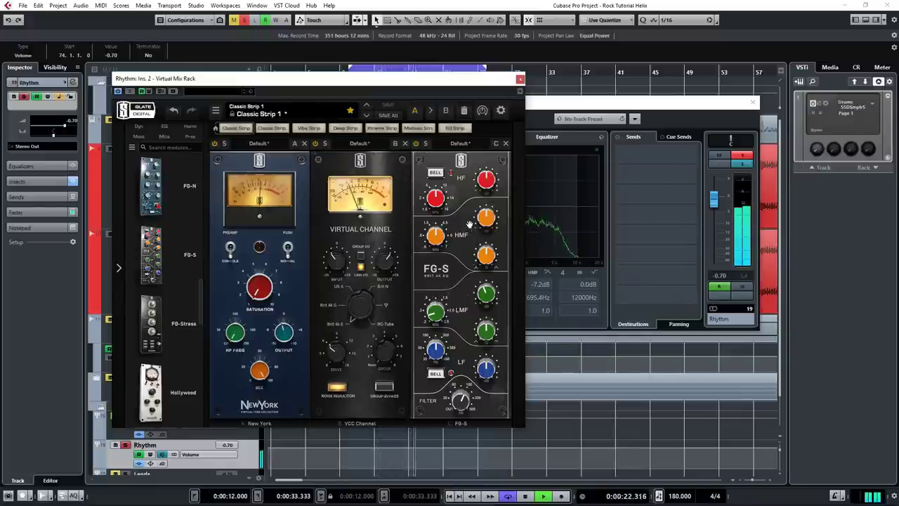
key("space")
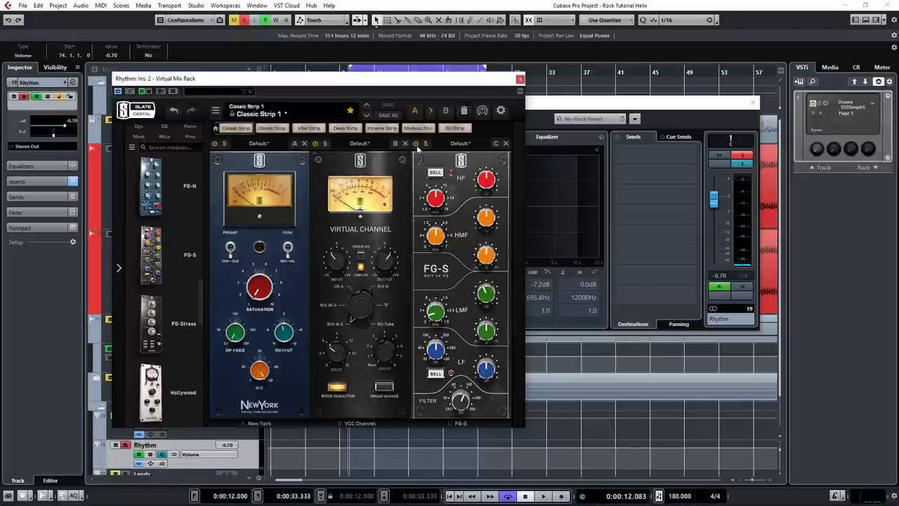
key("space")
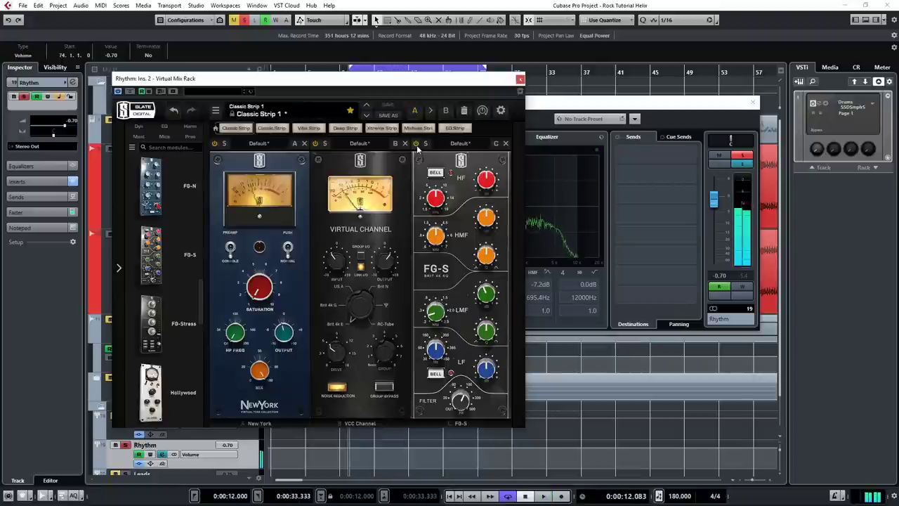
key("space")
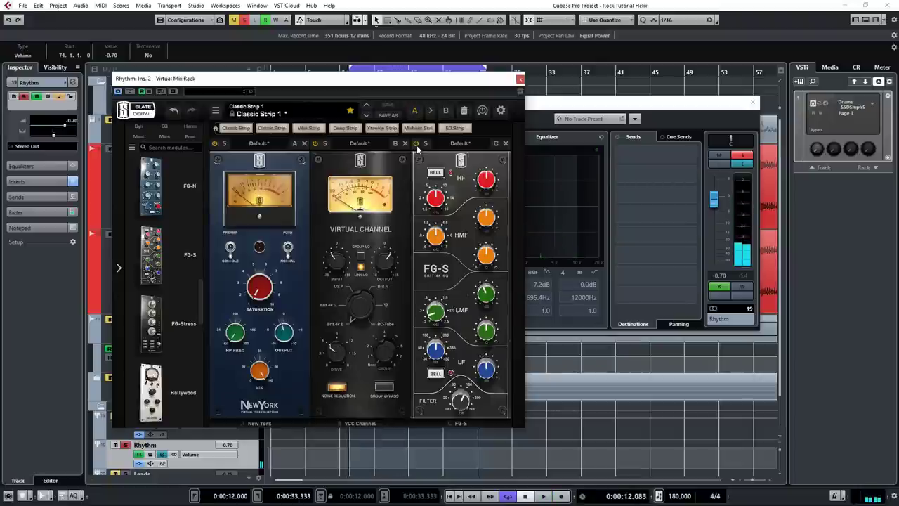
- Close the Virtual Mix Rack and Rhythm channel settings, play the mix, then jump to bar 17
left_click(520, 80)
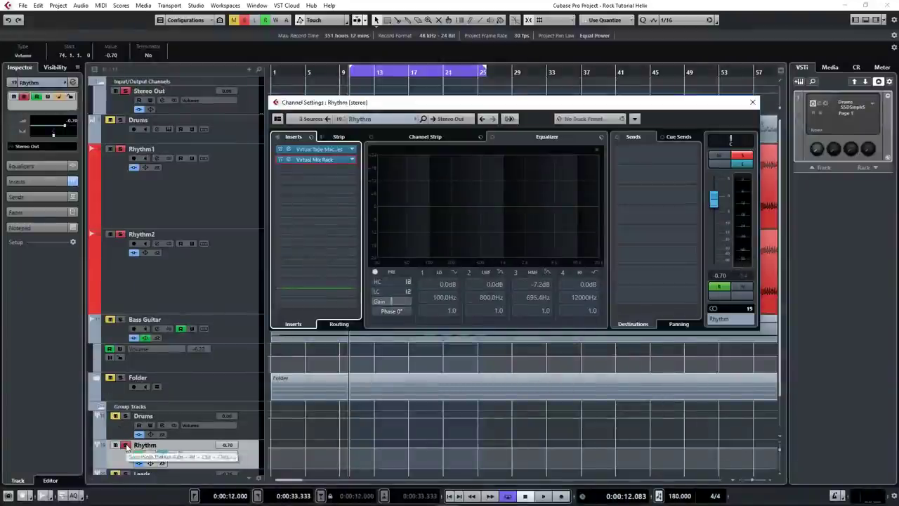
key("e")
key("space")
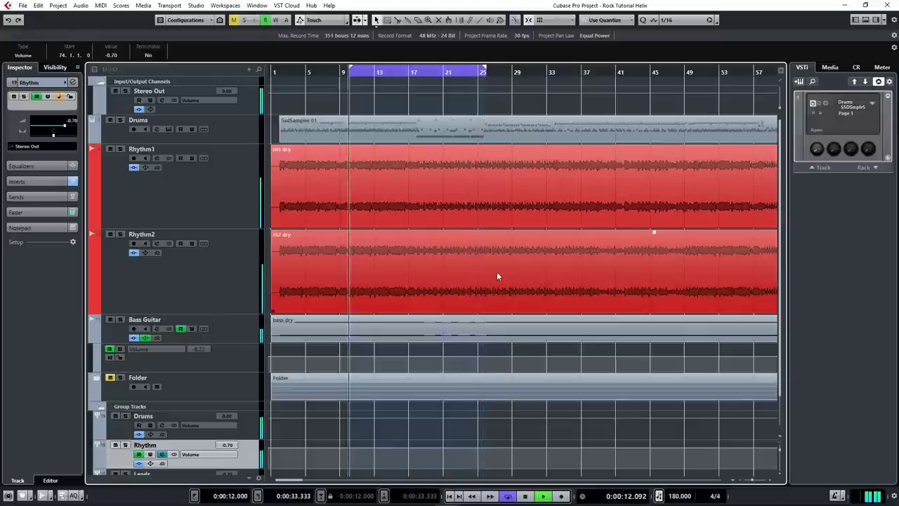
key("space")
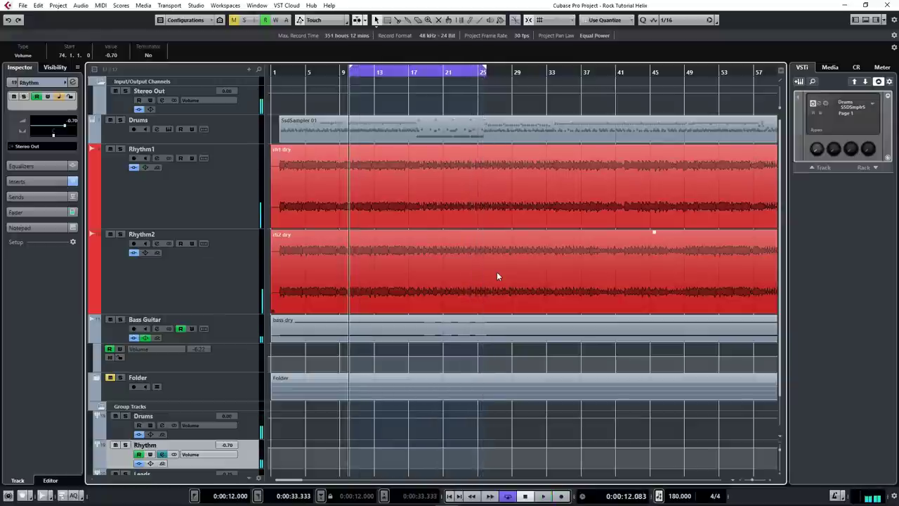
key("shift+n")
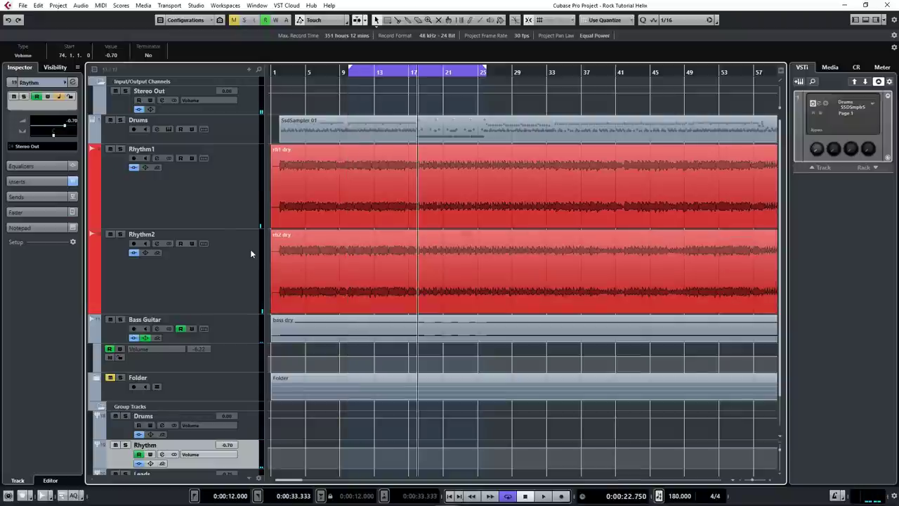